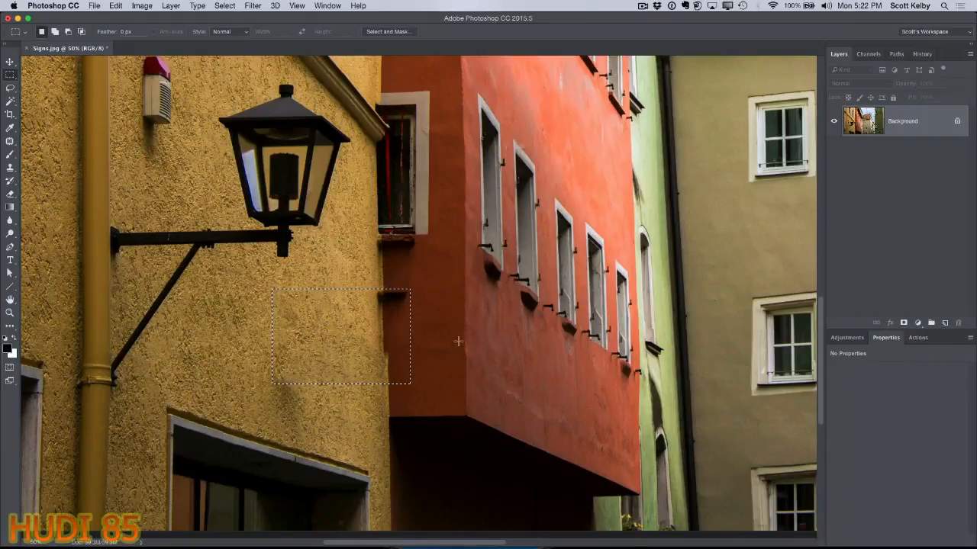
# Step: Undo the fill that removed the schmuck kultur sign from the yellow wall and clear the selection
pyautogui.press('super+v')
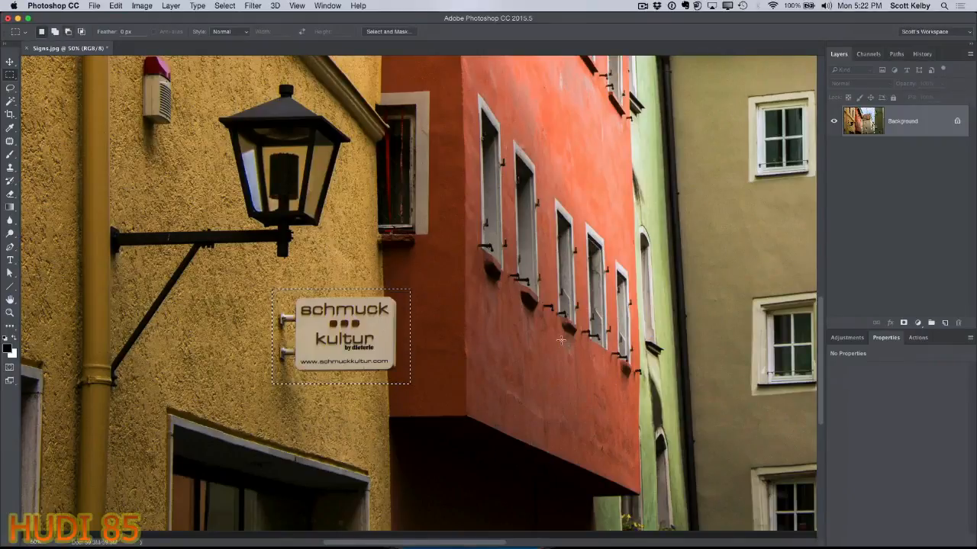
pyautogui.press('super+d')
# Step: Try to remove the schmuck kultur sign and its shadow with a Lasso selection and a Content-Aware fill at 100% opacity
pyautogui.click(10, 89)
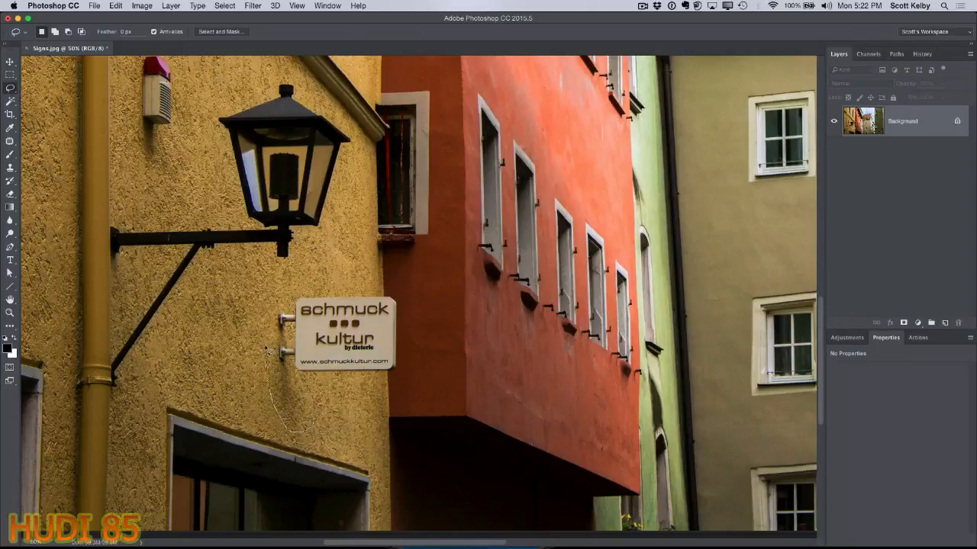
pyautogui.moveTo(266, 348)
pyautogui.mouseDown()
pyautogui.moveTo(260, 321)
pyautogui.moveTo(273, 290)
pyautogui.mouseUp()
pyautogui.hotkey('shift', 'BackSpace')
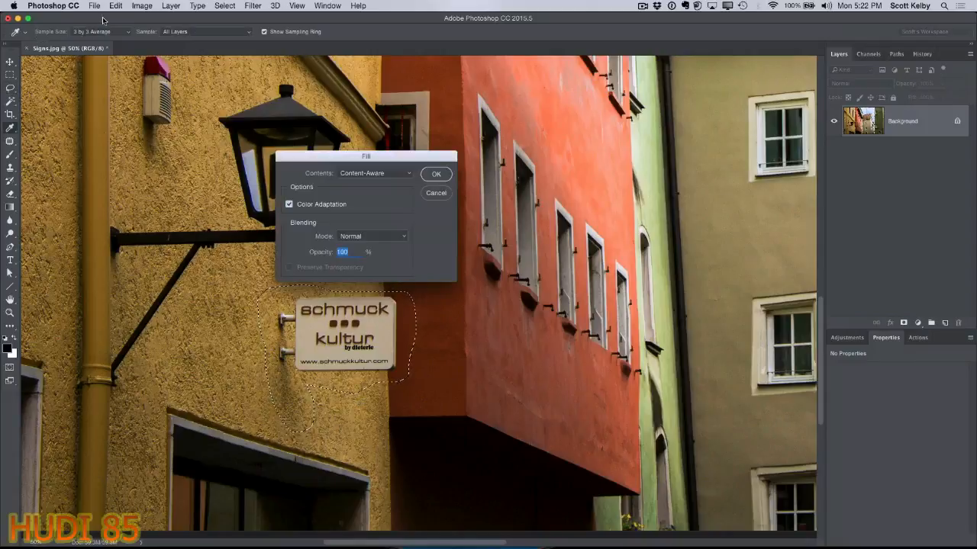
pyautogui.press('Return')
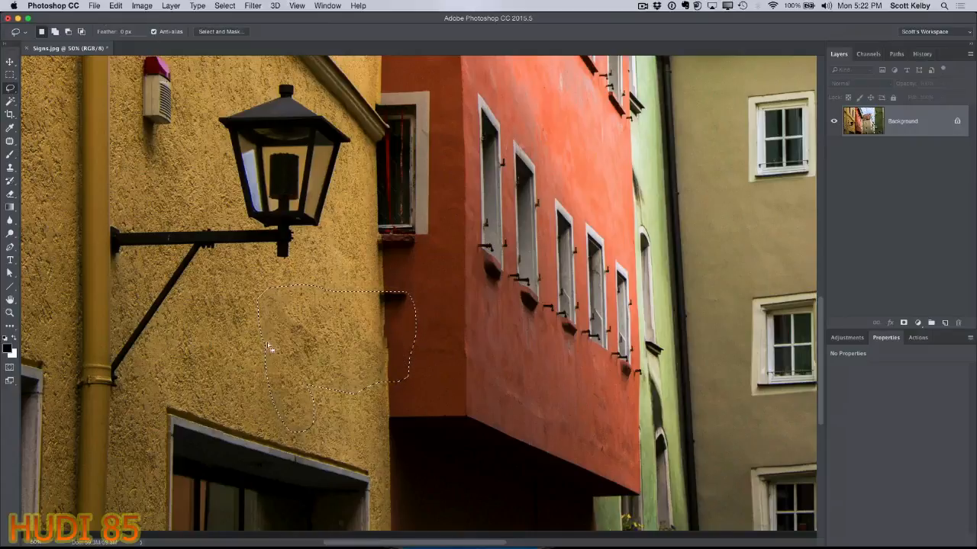
pyautogui.press('super+z')
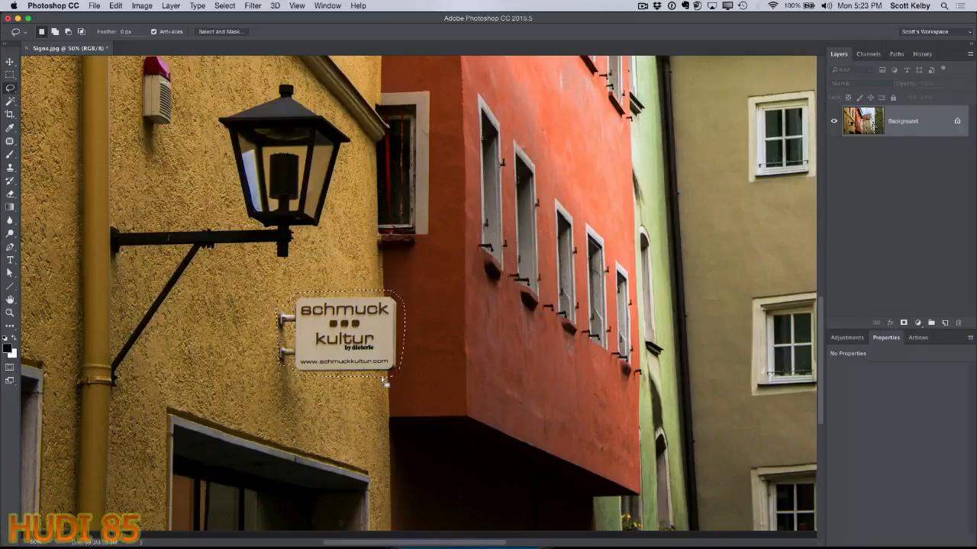
# Step: Remove the schmuck kultur sign with the Patch tool in two passes, sampling the wall just below it, and deselect
pyautogui.moveTo(9, 147)
pyautogui.mouseDown()
pyautogui.moveTo(53, 170)
pyautogui.moveTo(52, 159)
pyautogui.mouseUp()
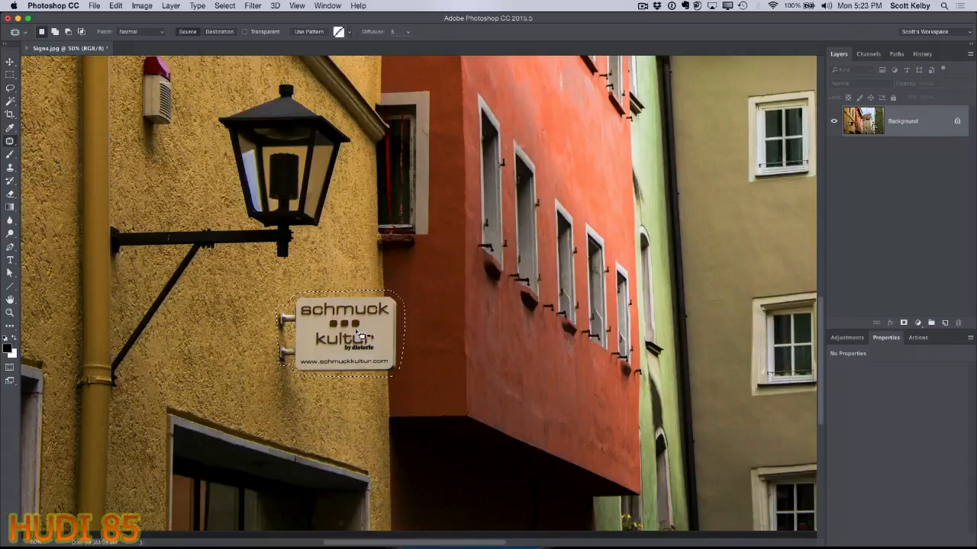
pyautogui.moveTo(358, 334); pyautogui.dragTo(357, 371)
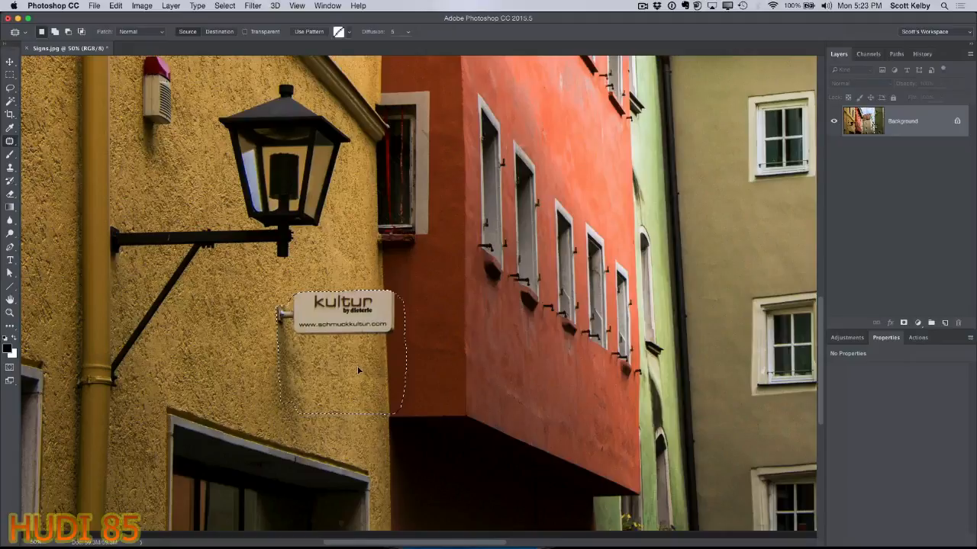
pyautogui.moveTo(389, 368); pyautogui.dragTo(389, 369)
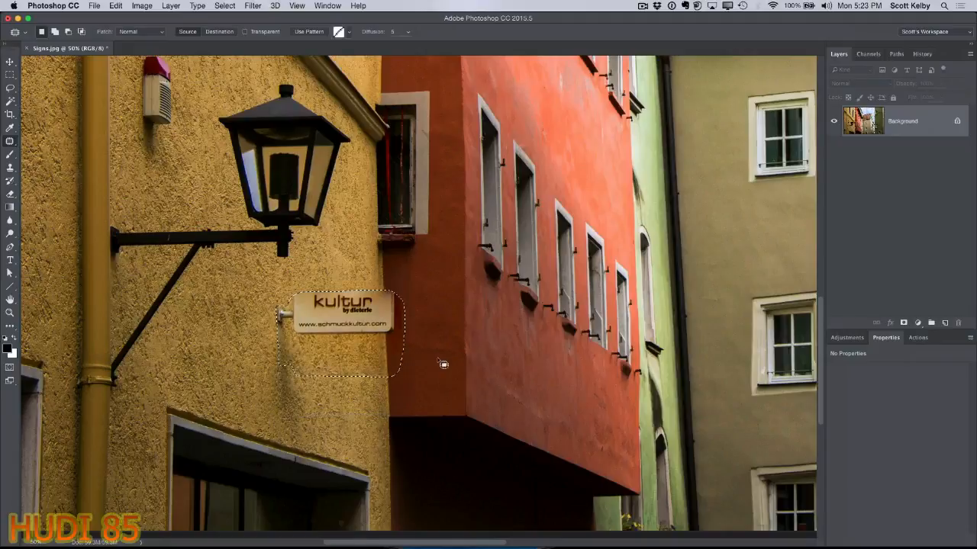
pyautogui.hotkey('ctrl', 'd')
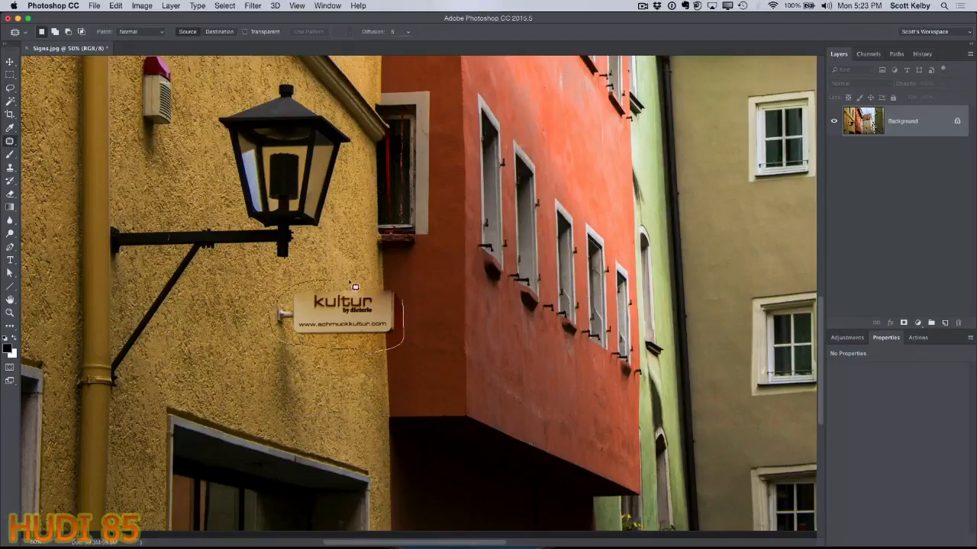
pyautogui.moveTo(372, 311); pyautogui.dragTo(372, 370)
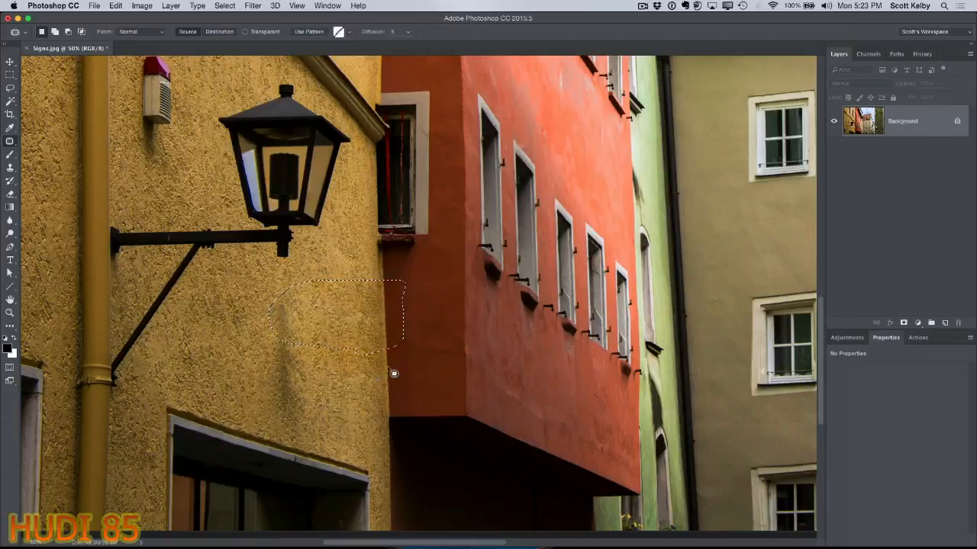
pyautogui.press('super+d')
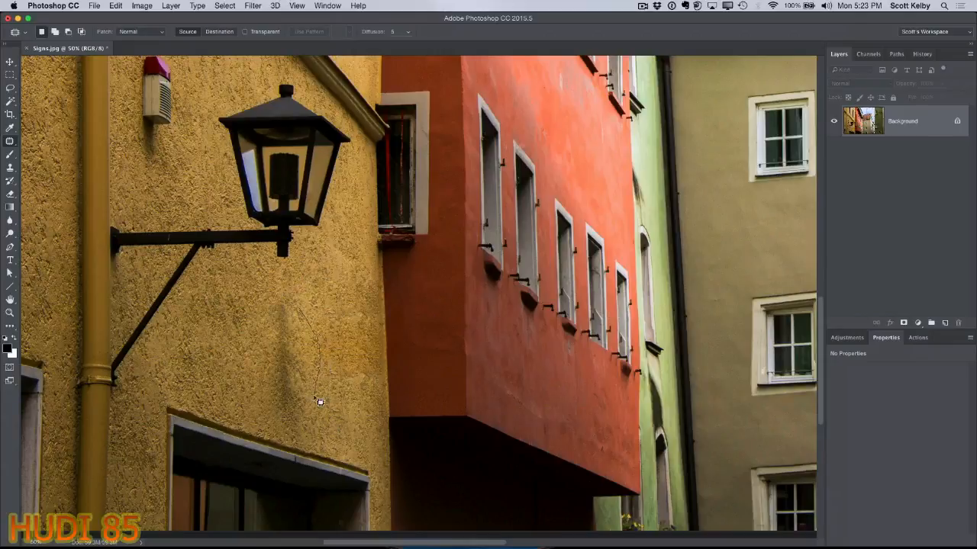
# Step: Patch out the sign's leftover shadow and the remaining dark smudges above the doorway with clean yellow wall texture
pyautogui.moveTo(313, 306); pyautogui.dragTo(290, 297)
pyautogui.moveTo(288, 353)
pyautogui.mouseDown()
pyautogui.moveTo(240, 410)
pyautogui.moveTo(214, 352)
pyautogui.mouseUp()
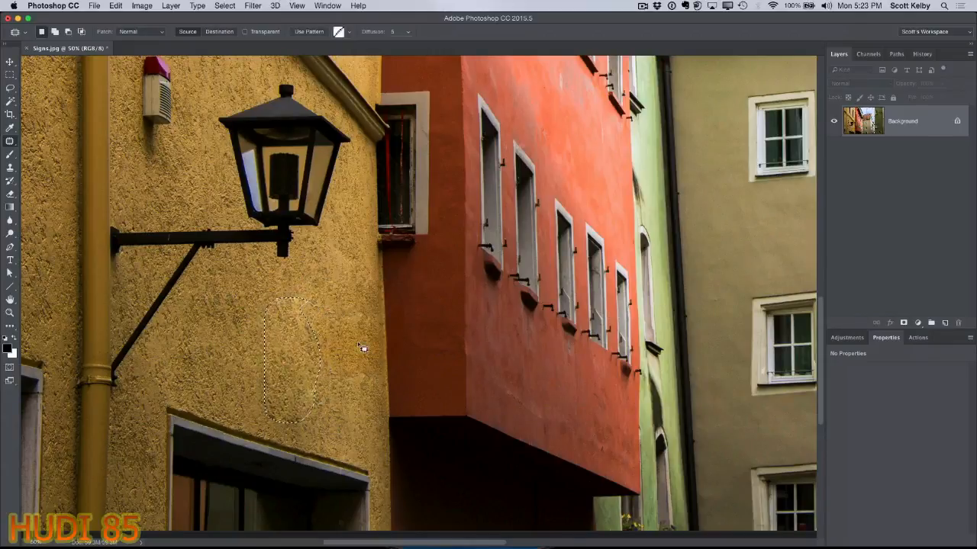
pyautogui.moveTo(299, 352); pyautogui.dragTo(356, 337)
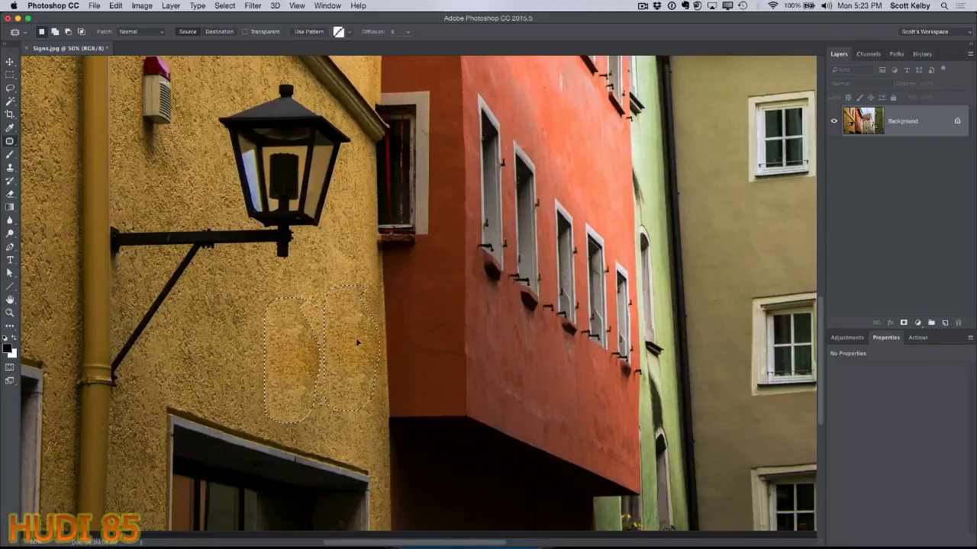
pyautogui.press('super+d')
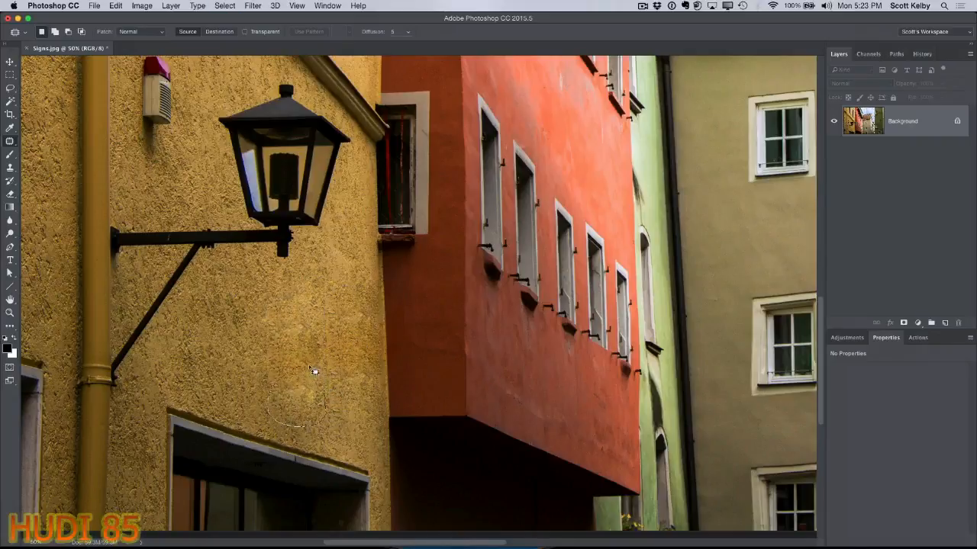
pyautogui.moveTo(314, 371); pyautogui.dragTo(269, 401)
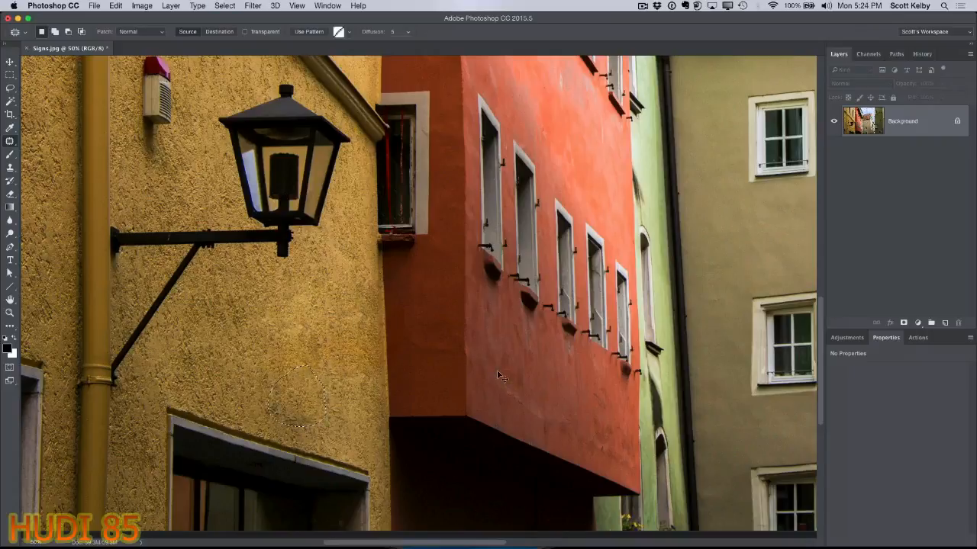
pyautogui.press('super+d')
pyautogui.moveTo(263, 422)
pyautogui.mouseDown()
pyautogui.moveTo(267, 390)
pyautogui.moveTo(314, 401)
pyautogui.mouseUp()
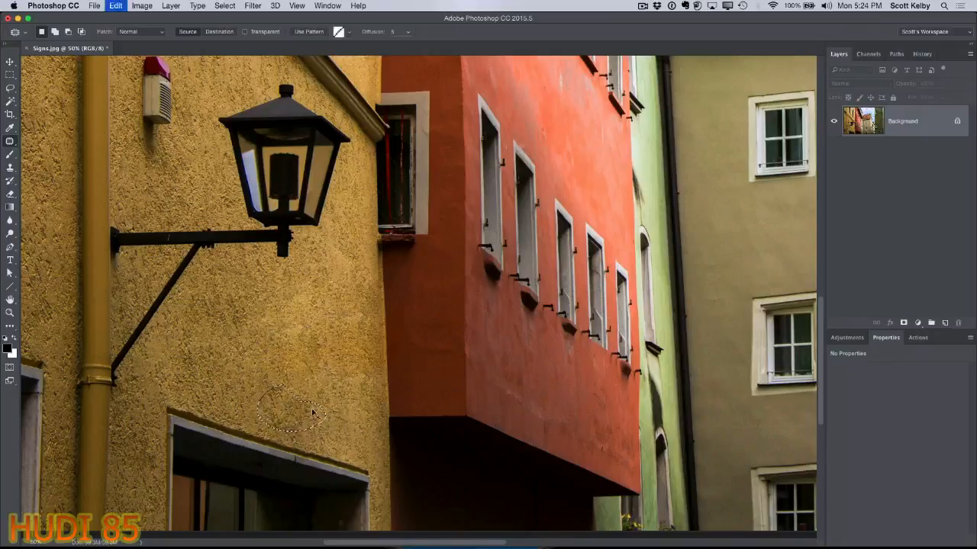
pyautogui.press('super+d')
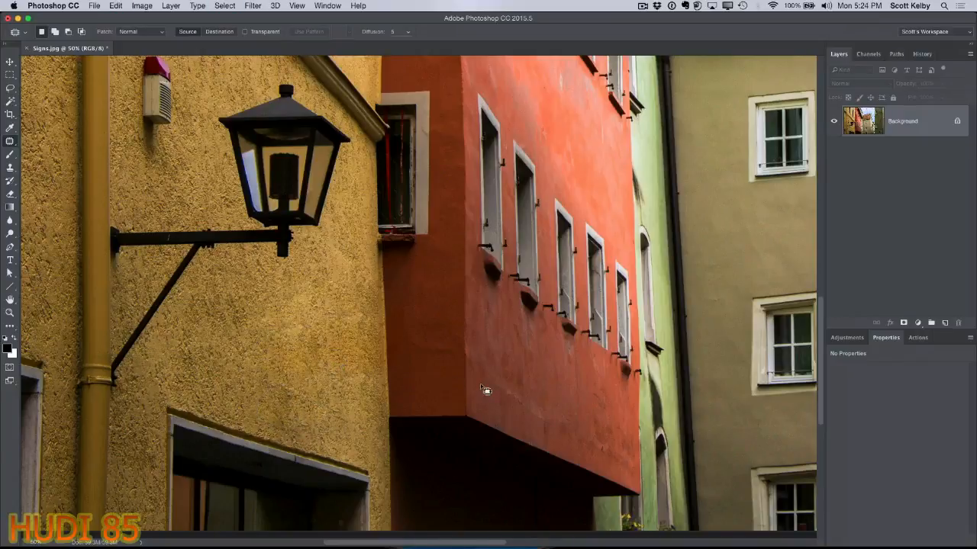
# Step: Outline the Klug sign at the lower edge of the green wall, patch it with clean green wall texture, and deselect
pyautogui.moveTo(598, 403); pyautogui.dragTo(302, 285)
pyautogui.moveTo(585, 386); pyautogui.dragTo(206, 321)
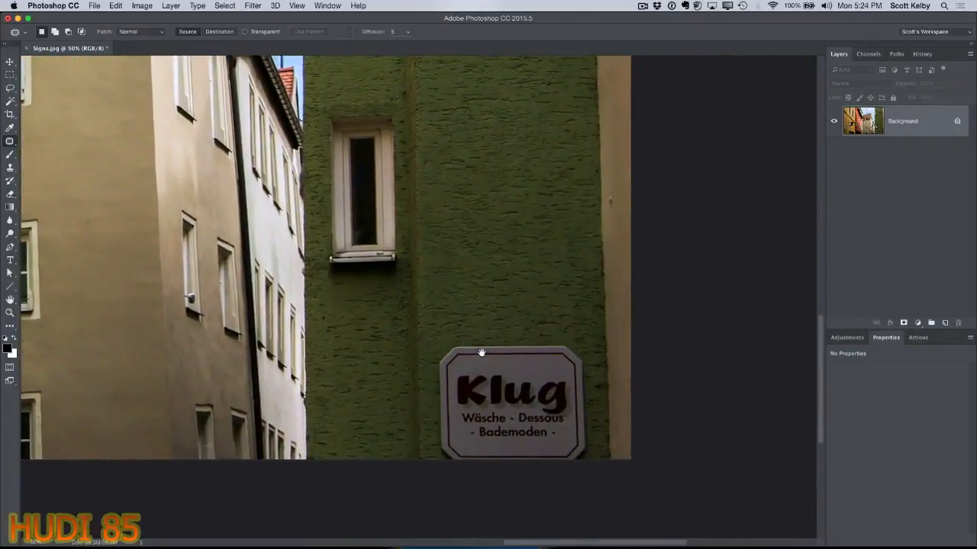
pyautogui.moveTo(441, 453)
pyautogui.mouseDown()
pyautogui.moveTo(434, 358)
pyautogui.moveTo(446, 337)
pyautogui.moveTo(505, 341)
pyautogui.mouseUp()
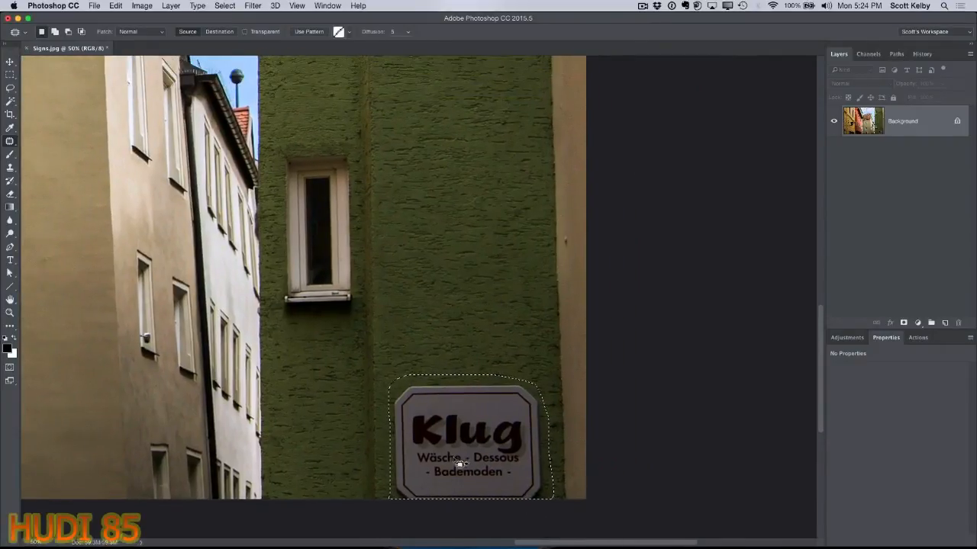
pyautogui.moveTo(456, 458); pyautogui.dragTo(689, 320)
pyautogui.hotkey('ctrl', 'd')
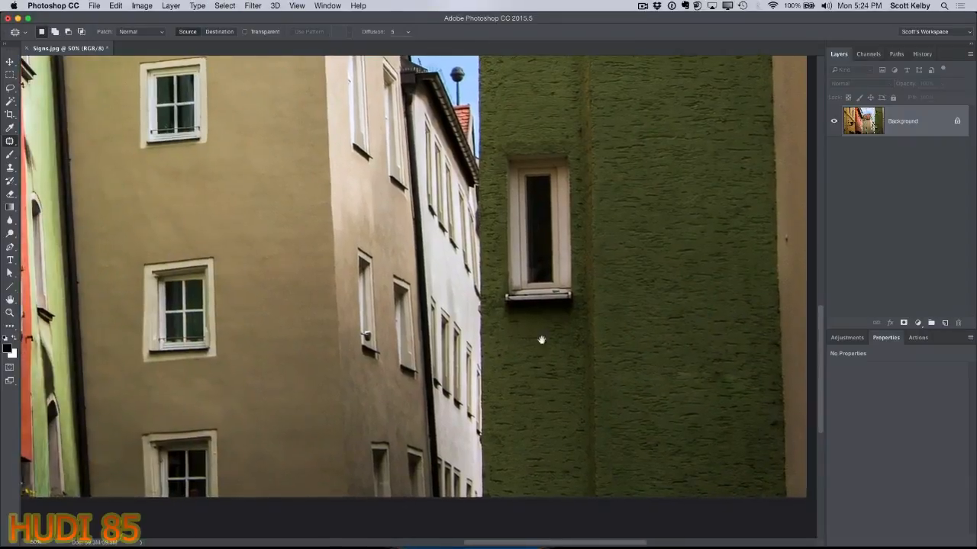
# Step: Outline the red and white alarm box and its shadow beside the yellow drainpipe with the Patch tool
pyautogui.moveTo(325, 306); pyautogui.dragTo(712, 323)
pyautogui.moveTo(456, 229); pyautogui.dragTo(563, 319)
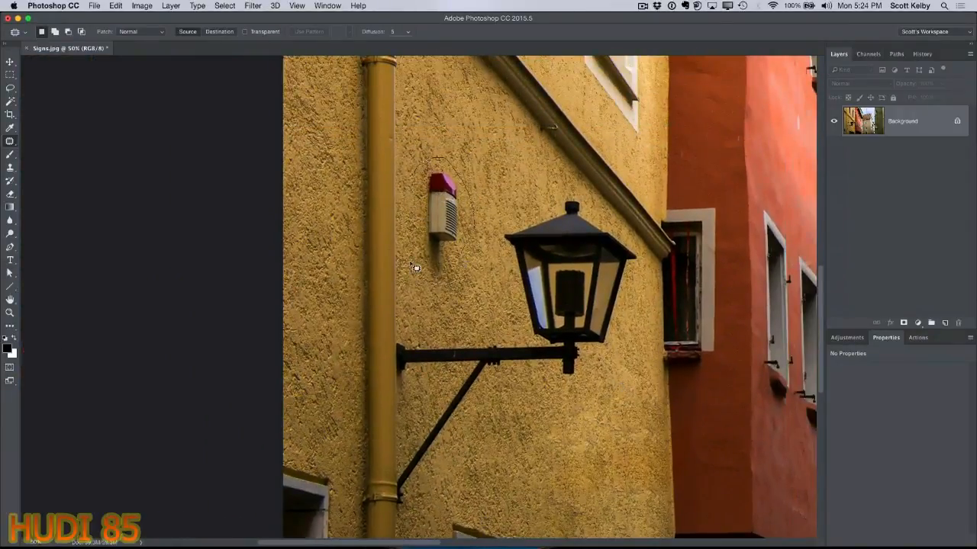
pyautogui.moveTo(416, 267); pyautogui.dragTo(418, 170)
# Step: Try to patch out the alarm box using the wall area just above and beside it
pyautogui.moveTo(445, 227)
pyautogui.mouseDown()
pyautogui.moveTo(486, 172)
pyautogui.moveTo(511, 164)
pyautogui.mouseUp()
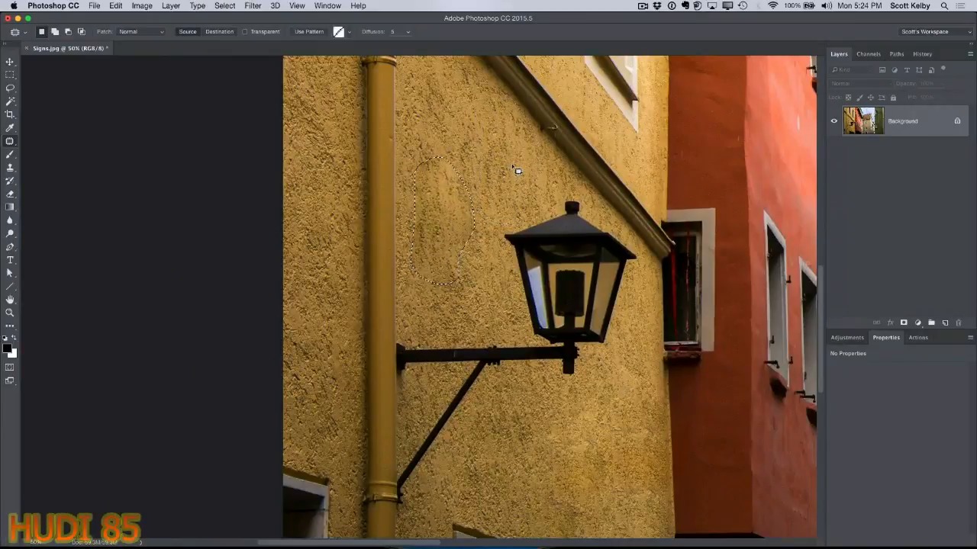
pyautogui.press('super+d')
pyautogui.press('super+alt+z')
pyautogui.press('super+alt+z')
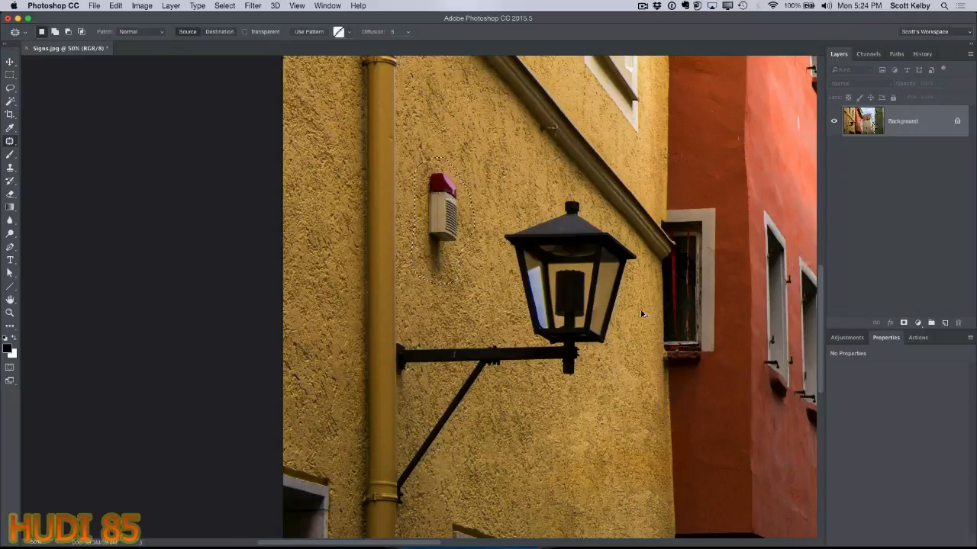
# Step: Patch out the alarm box with wall texture from below the street lamp, and clean up the leftover smudge beneath it
pyautogui.moveTo(445, 233); pyautogui.dragTo(543, 454)
pyautogui.press('super+d')
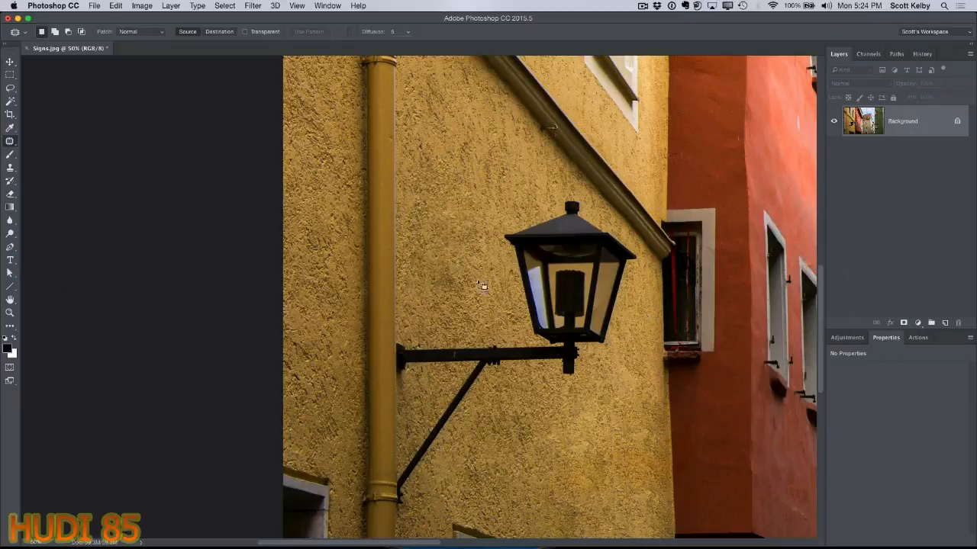
pyautogui.moveTo(429, 280); pyautogui.dragTo(448, 277)
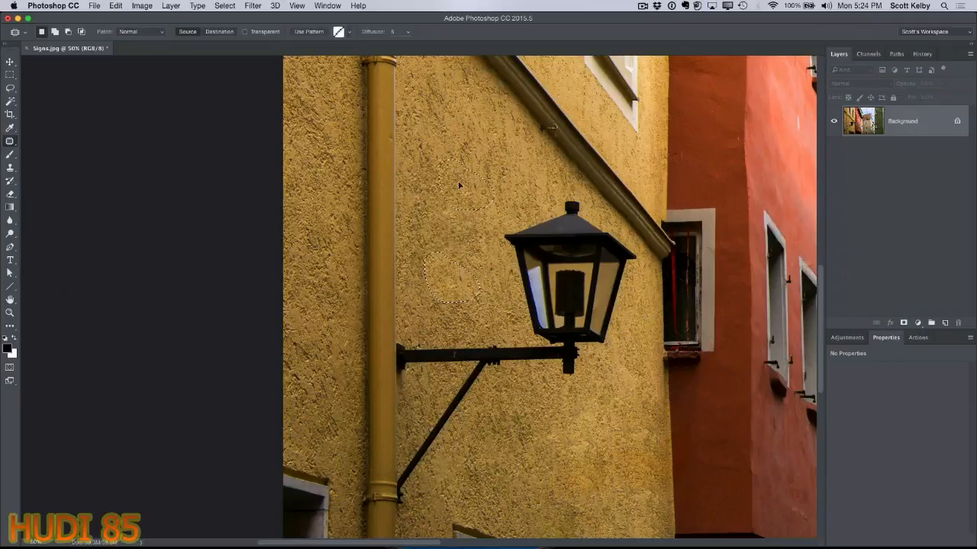
pyautogui.press('super+d')
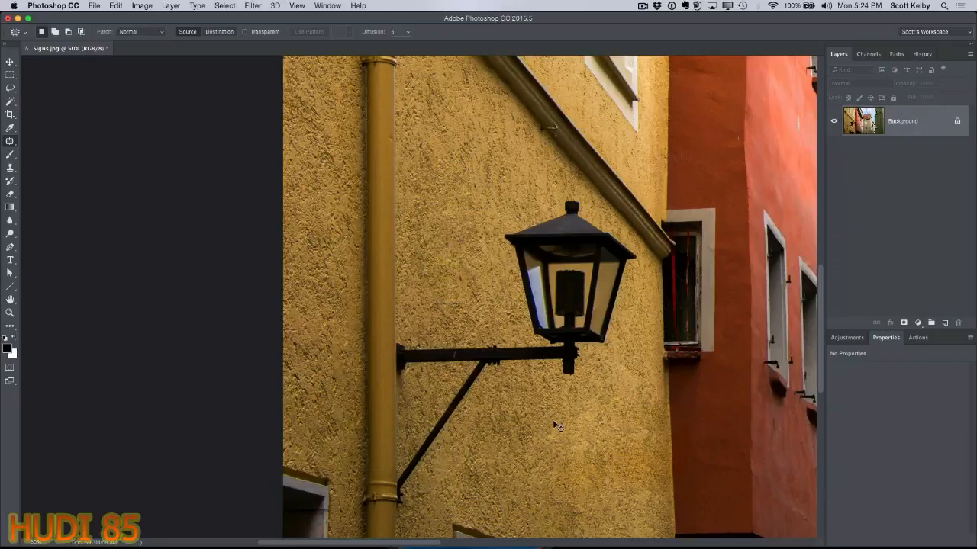
# Step: Try to patch out the lantern at the end of its wall bracket with yellow wall texture from below it
pyautogui.press('super+minus')
pyautogui.press('super+minus')
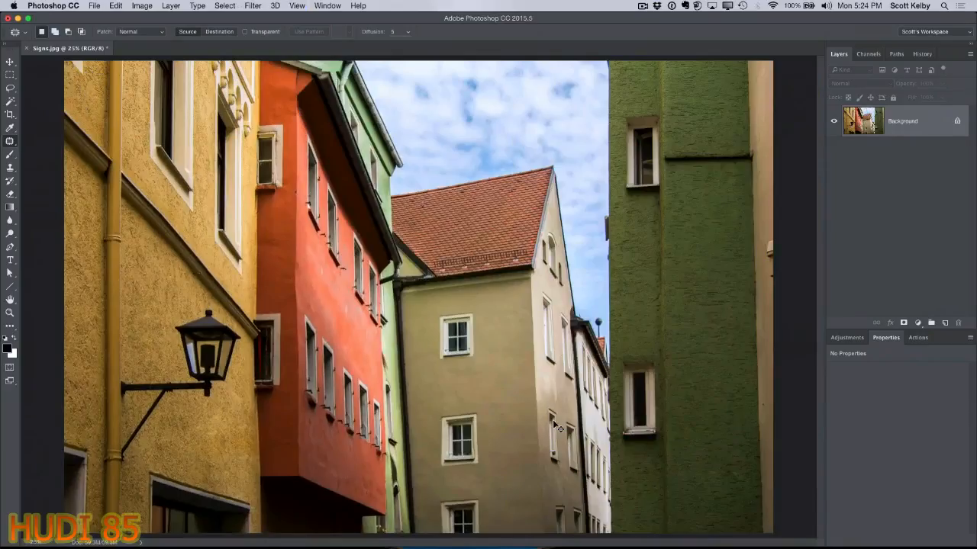
pyautogui.press('super+plus')
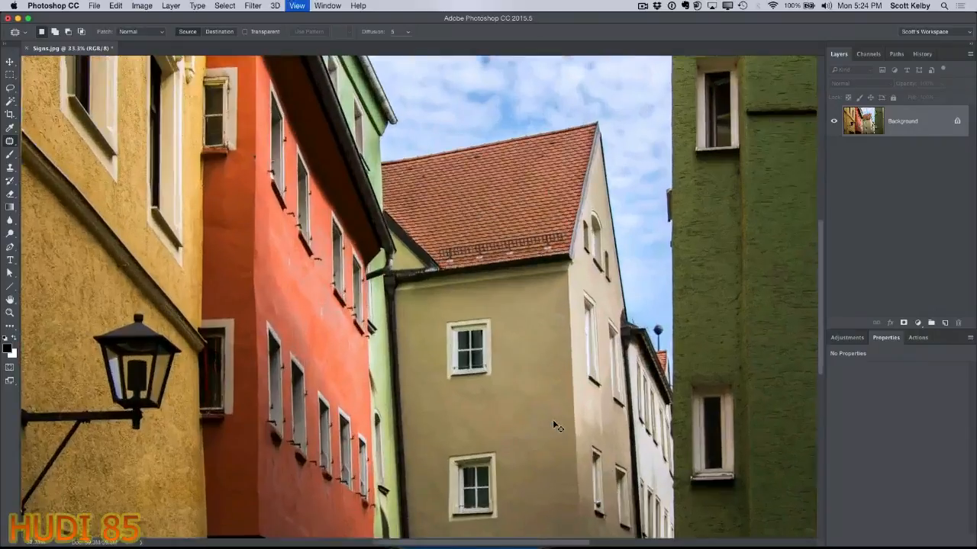
pyautogui.moveTo(458, 407); pyautogui.dragTo(892, 214)
pyautogui.moveTo(481, 296); pyautogui.dragTo(502, 305)
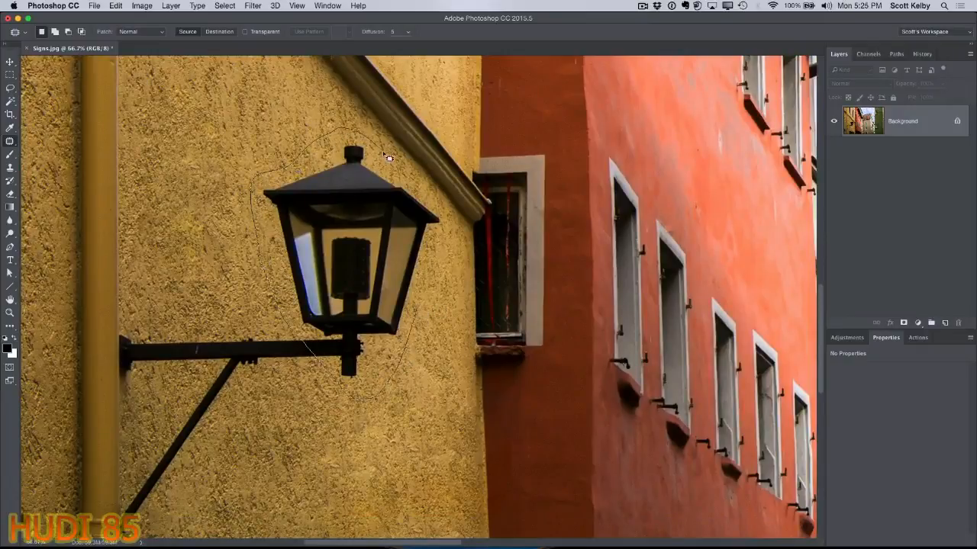
pyautogui.moveTo(444, 238); pyautogui.dragTo(433, 263)
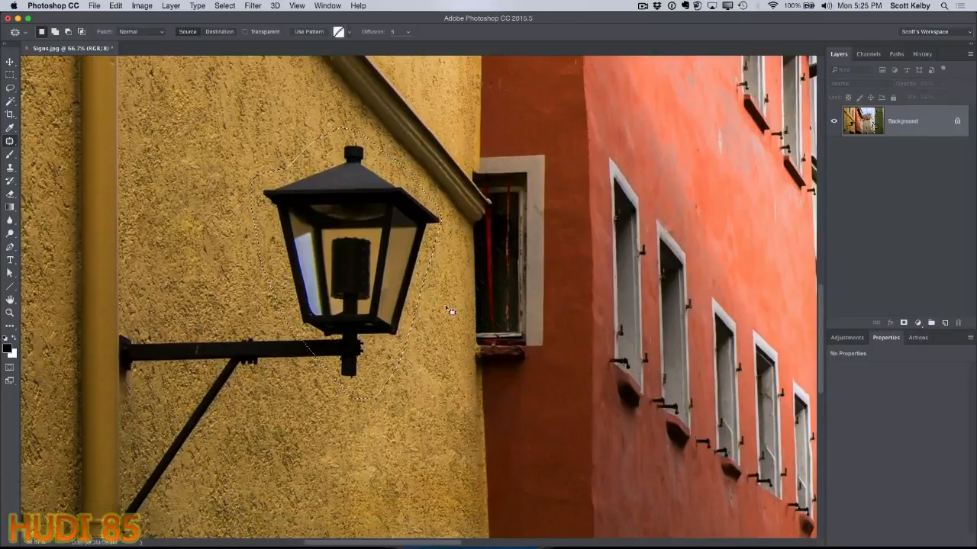
pyautogui.moveTo(449, 357); pyautogui.dragTo(450, 205)
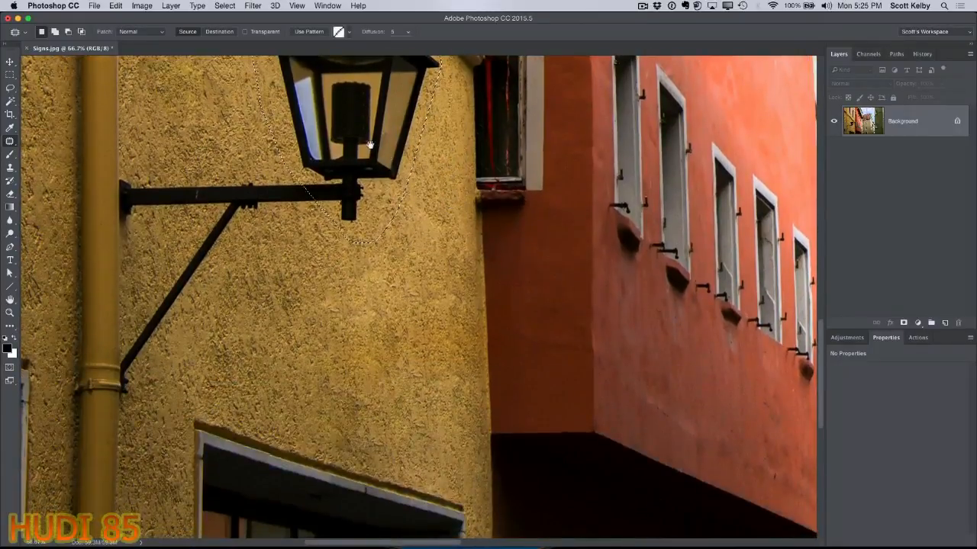
pyautogui.moveTo(370, 146); pyautogui.dragTo(408, 398)
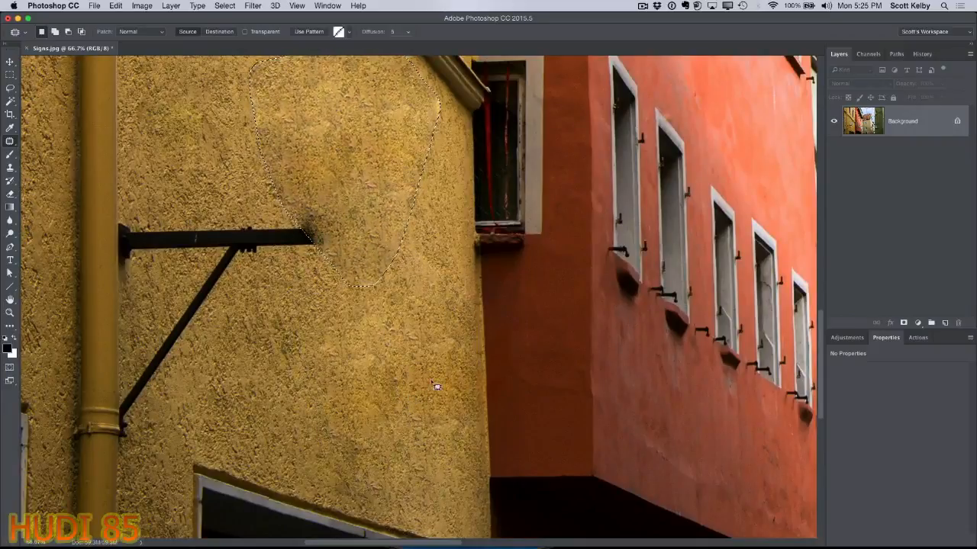
pyautogui.press('super+d')
pyautogui.scroll(5, 419, 389)
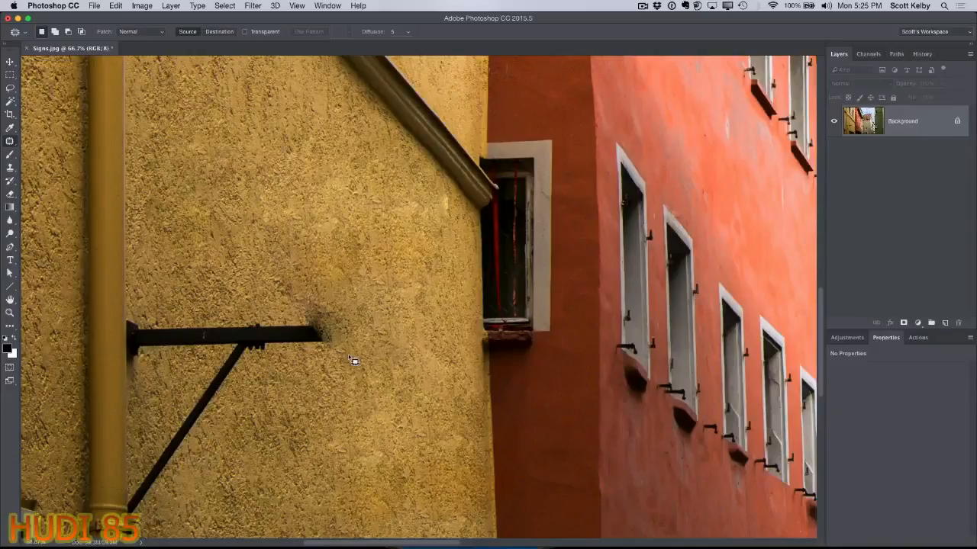
# Step: Undo the lantern patch and clear the selection around the lantern
pyautogui.press('alt+super+z')
pyautogui.press('alt+super+z')
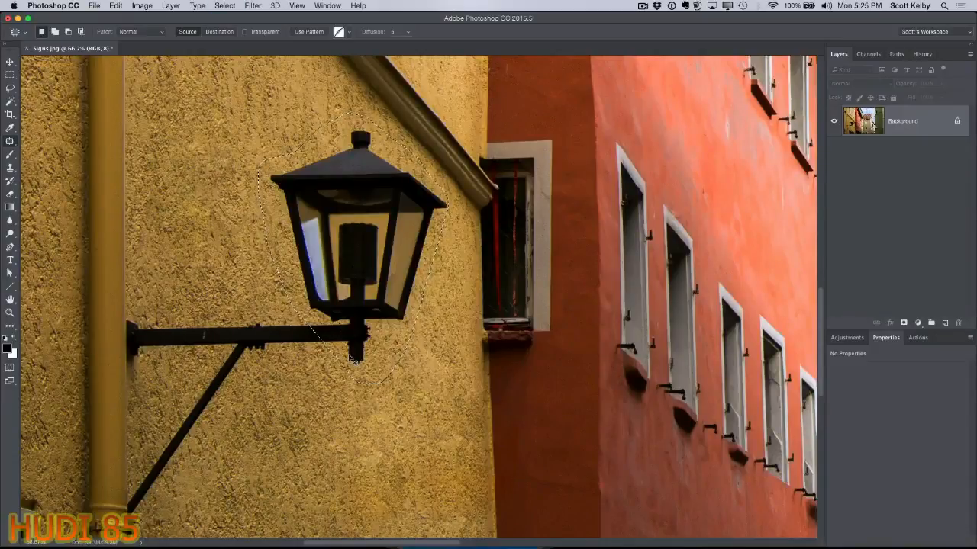
pyautogui.press('super+d')
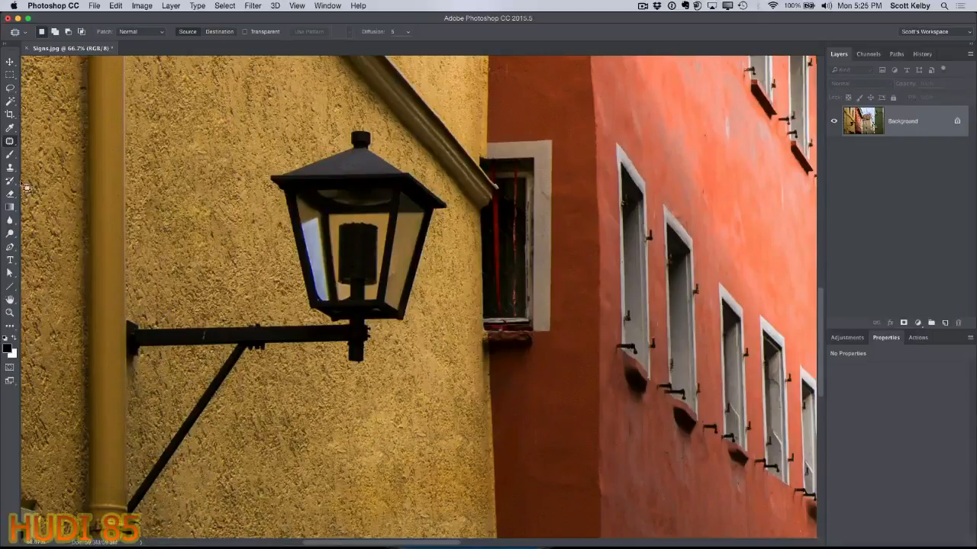
# Step: Clone wall texture across the bracket arm to isolate the lantern, and patch the lantern out with yellow wall texture from below it
pyautogui.click(11, 168)
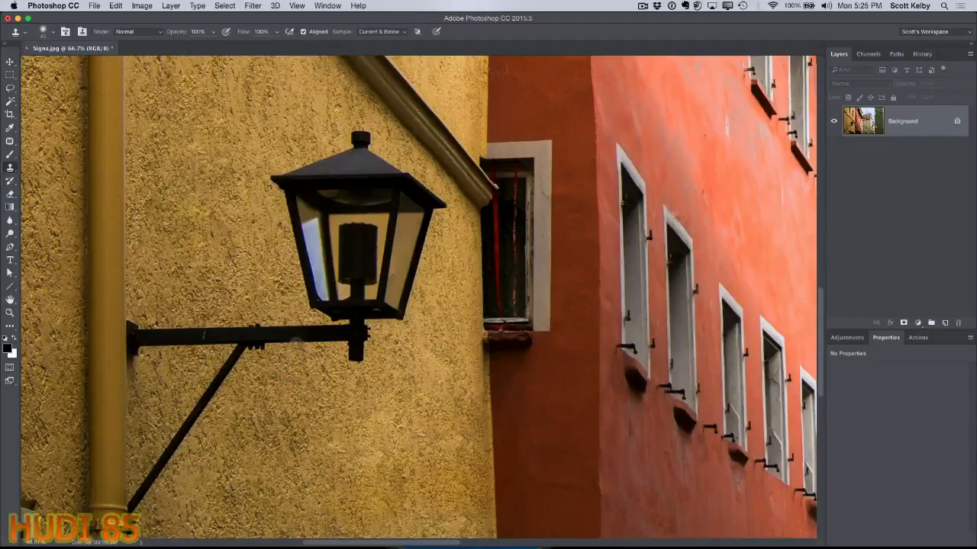
pyautogui.moveTo(296, 336)
pyautogui.mouseDown()
pyautogui.moveTo(297, 326)
pyautogui.moveTo(297, 346)
pyautogui.mouseUp()
pyautogui.click(11, 144)
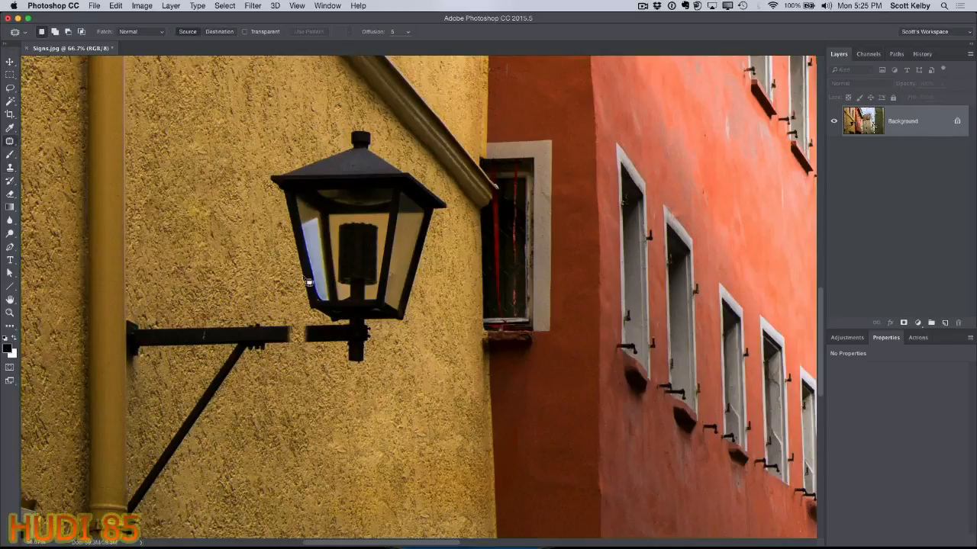
pyautogui.moveTo(348, 372)
pyautogui.mouseDown()
pyautogui.moveTo(300, 348)
pyautogui.moveTo(303, 312)
pyautogui.mouseUp()
pyautogui.moveTo(290, 276)
pyautogui.mouseDown()
pyautogui.moveTo(267, 185)
pyautogui.moveTo(272, 164)
pyautogui.moveTo(297, 147)
pyautogui.moveTo(347, 122)
pyautogui.moveTo(370, 125)
pyautogui.moveTo(428, 169)
pyautogui.moveTo(453, 209)
pyautogui.moveTo(416, 315)
pyautogui.moveTo(377, 347)
pyautogui.mouseUp()
pyautogui.press('super+minus')
pyautogui.press('super+minus')
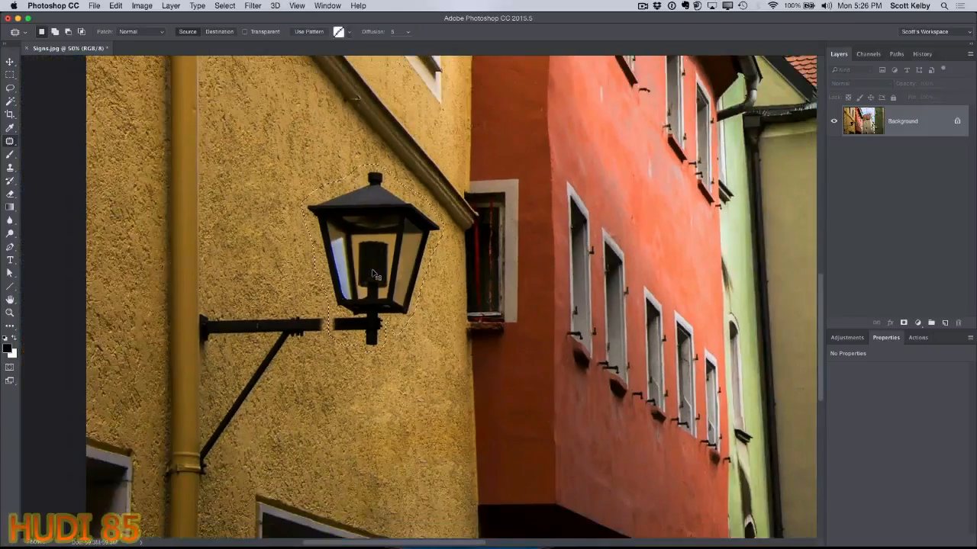
pyautogui.moveTo(390, 269); pyautogui.dragTo(404, 378)
pyautogui.press('super+d')
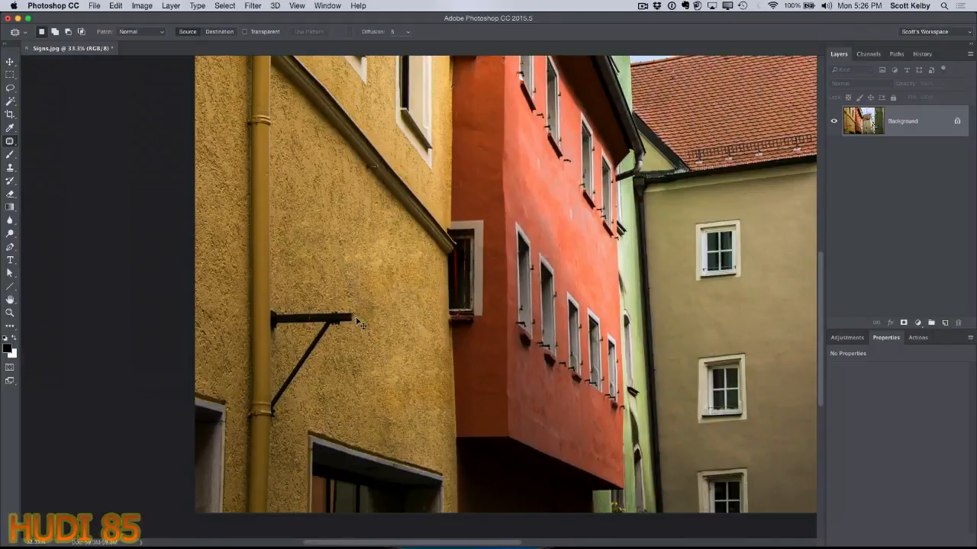
# Step: Clone out the bracket ends touching the drainpipe, protecting the pipe with a rectangular selection that starts at its edge
pyautogui.press('super+plus')
pyautogui.moveTo(359, 264); pyautogui.dragTo(412, 211)
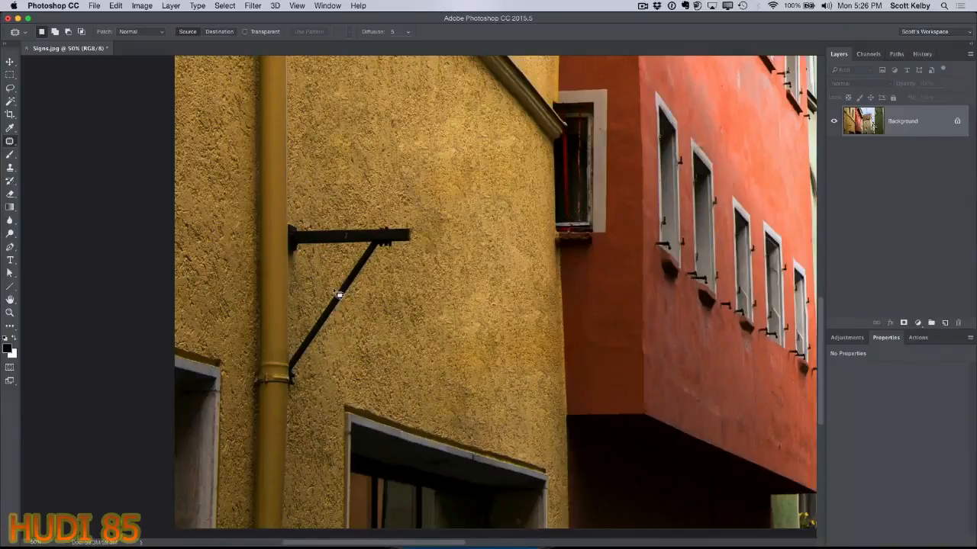
pyautogui.click(10, 75)
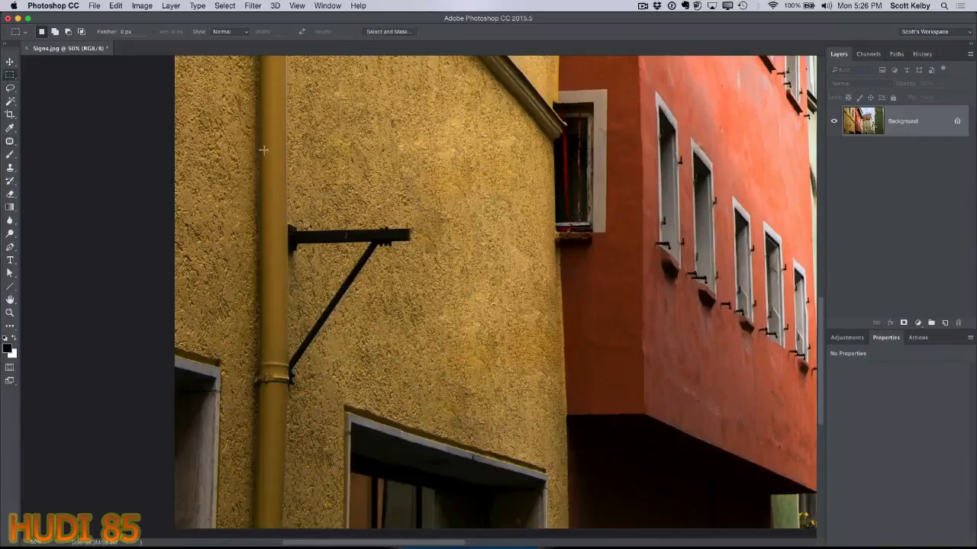
pyautogui.click(17, 77)
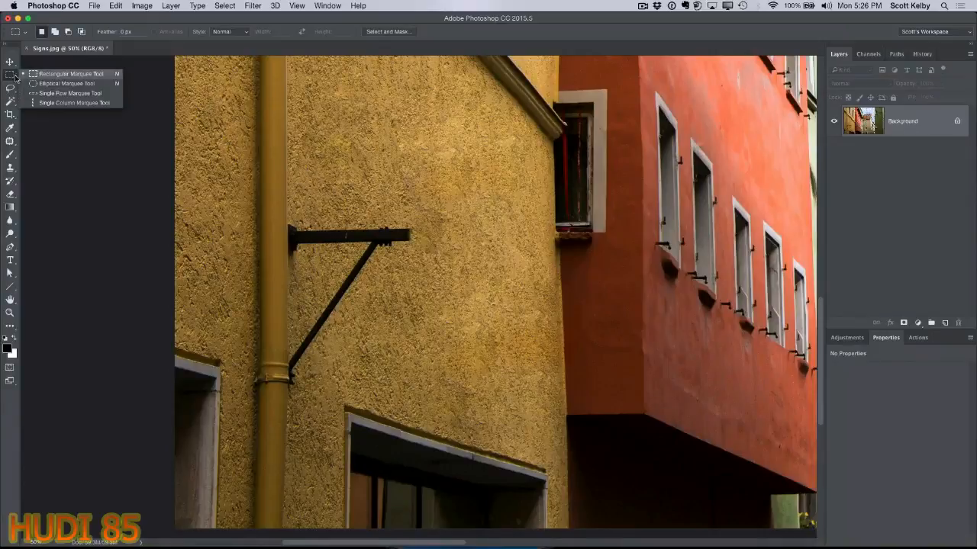
pyautogui.click(286, 204)
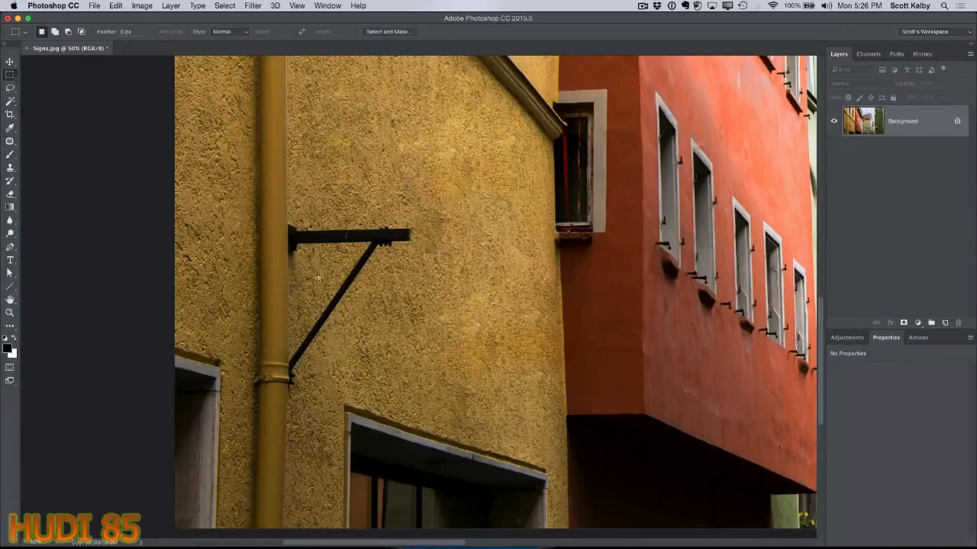
pyautogui.moveTo(318, 277); pyautogui.dragTo(425, 393)
pyautogui.click(10, 168)
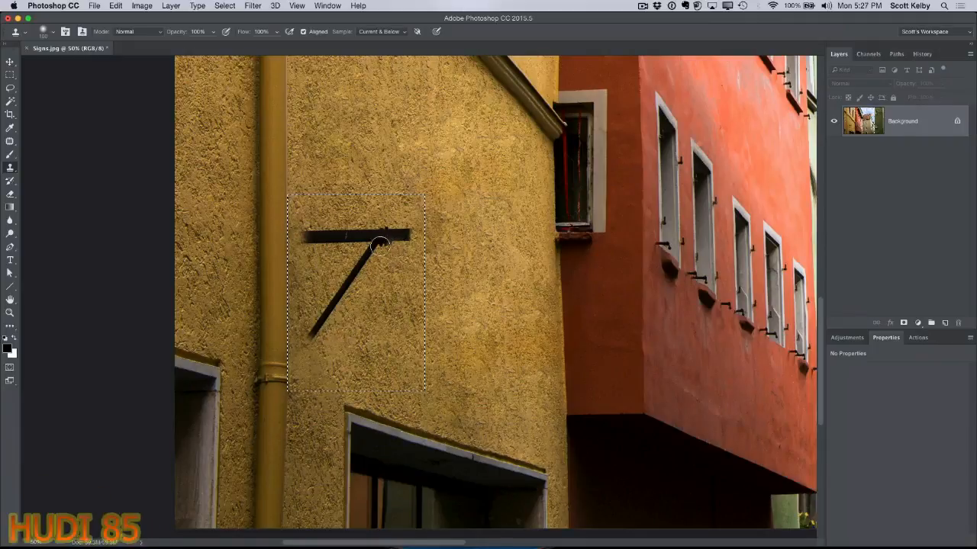
pyautogui.press('super+d')
# Step: Patch out the remaining lamp bracket with clean yellow wall texture from lower on the wall
pyautogui.click(9, 142)
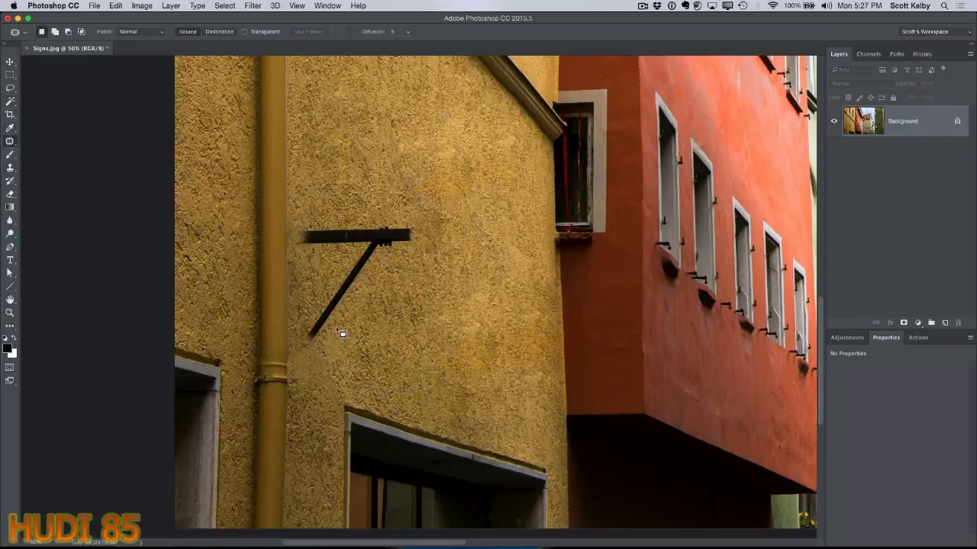
pyautogui.moveTo(323, 363)
pyautogui.mouseDown()
pyautogui.moveTo(297, 323)
pyautogui.moveTo(298, 266)
pyautogui.moveTo(316, 214)
pyautogui.moveTo(437, 253)
pyautogui.moveTo(314, 356)
pyautogui.mouseUp()
pyautogui.moveTo(327, 257); pyautogui.dragTo(440, 328)
pyautogui.press('super+d')
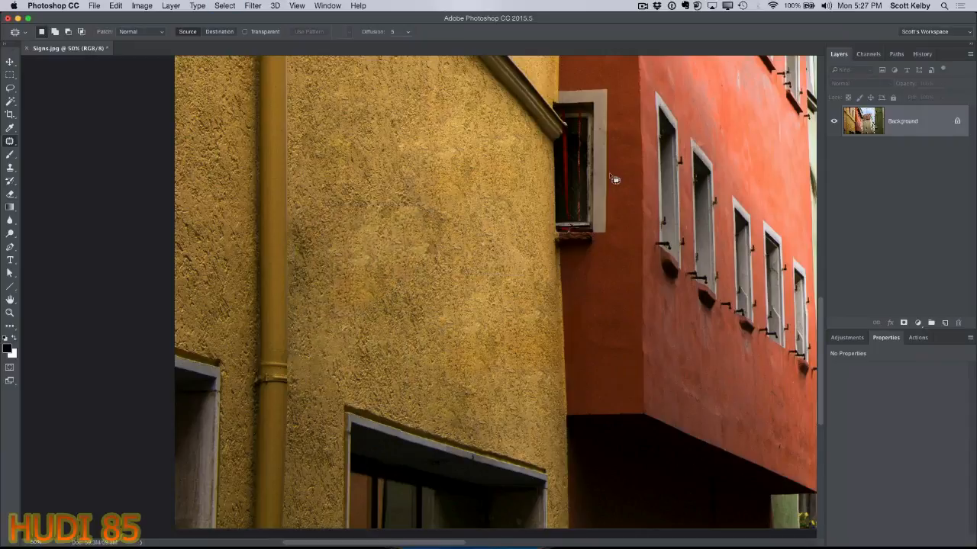
# Step: Remove the small fixture on the beige wall at the photo's right edge with a Content-Aware fill at 100% opacity
pyautogui.press('super+minus')
pyautogui.press('super+minus')
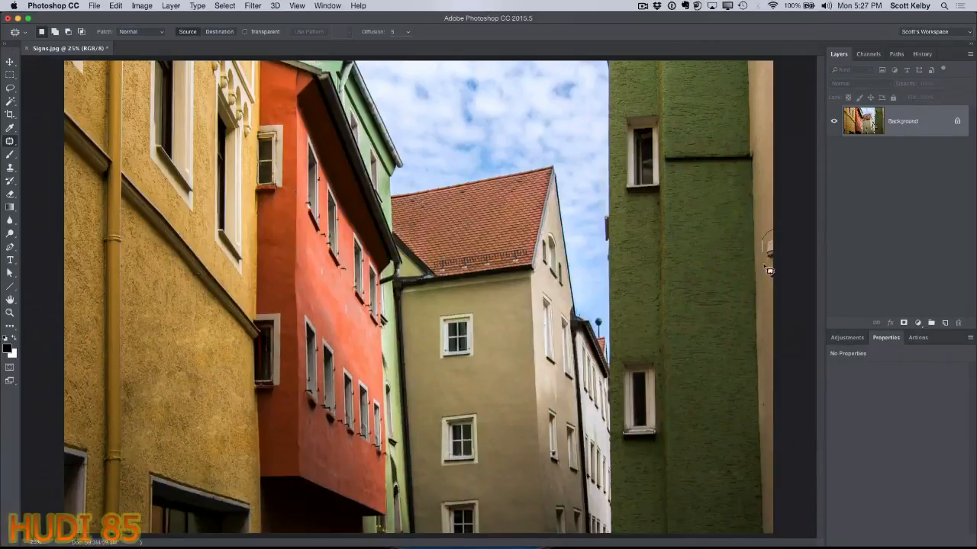
pyautogui.moveTo(791, 295); pyautogui.dragTo(790, 295)
pyautogui.click(116, 6)
pyautogui.click(161, 158)
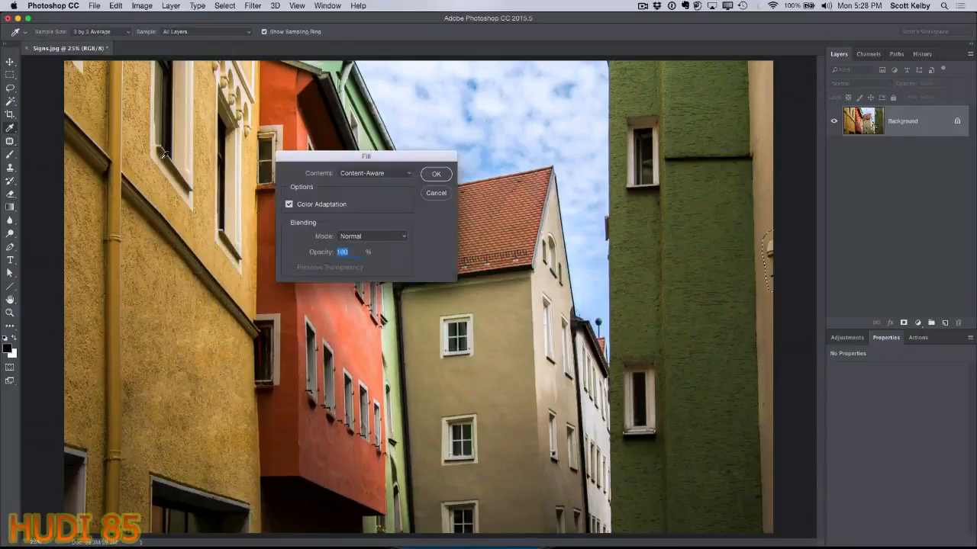
pyautogui.press('Return')
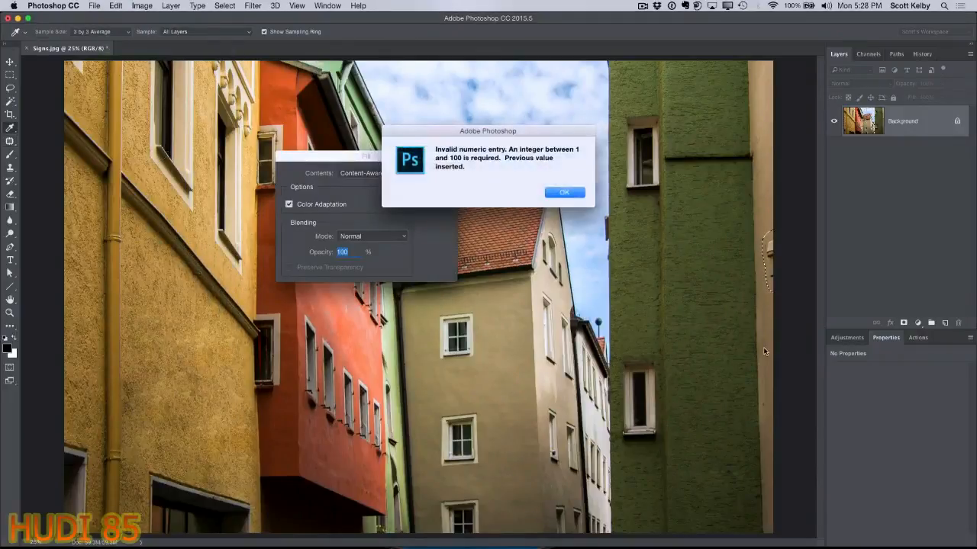
pyautogui.click(565, 192)
pyautogui.click(436, 175)
pyautogui.press('j')
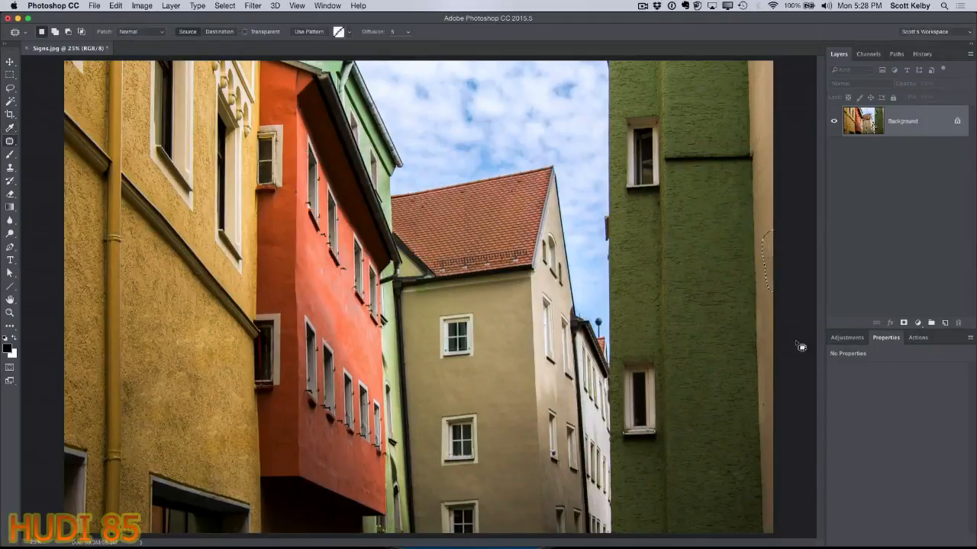
# Step: Compare the original Signs.jpg snapshot with the latest retouched state in the image history
pyautogui.click(922, 54)
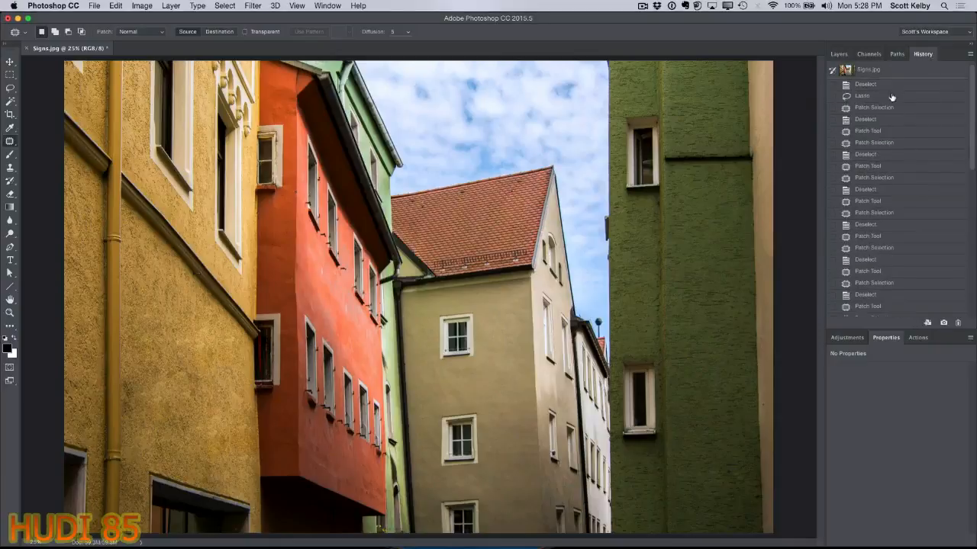
pyautogui.click(867, 70)
pyautogui.scroll(-10, 910, 174)
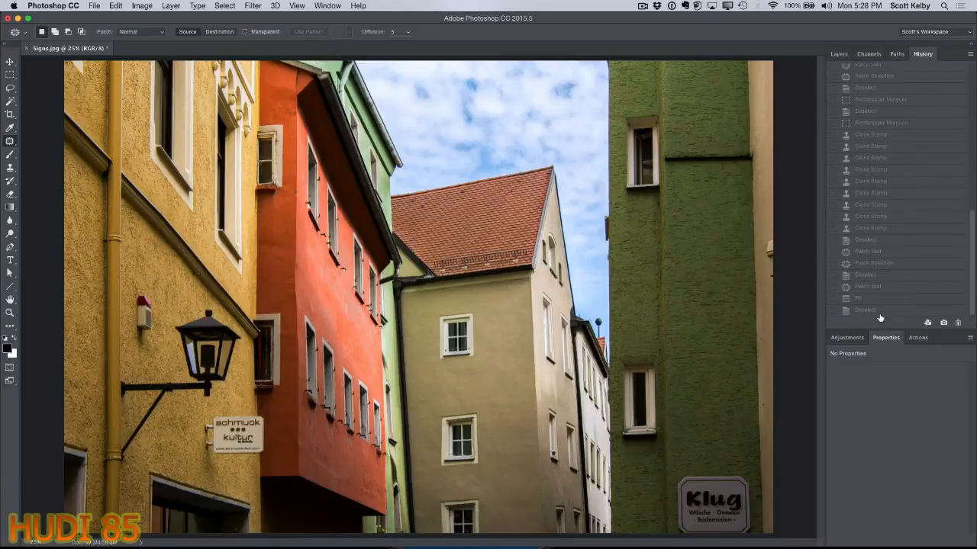
pyautogui.click(880, 311)
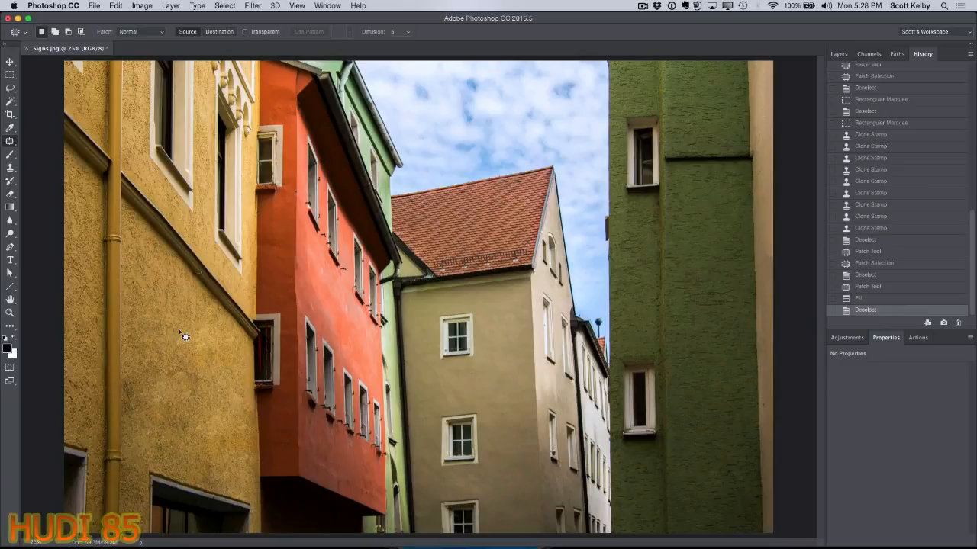
# Step: Clone clean wall texture over the dark smudge beside the drainpipe where the lamp bracket was attached
pyautogui.press('super+plus')
pyautogui.press('super+plus')
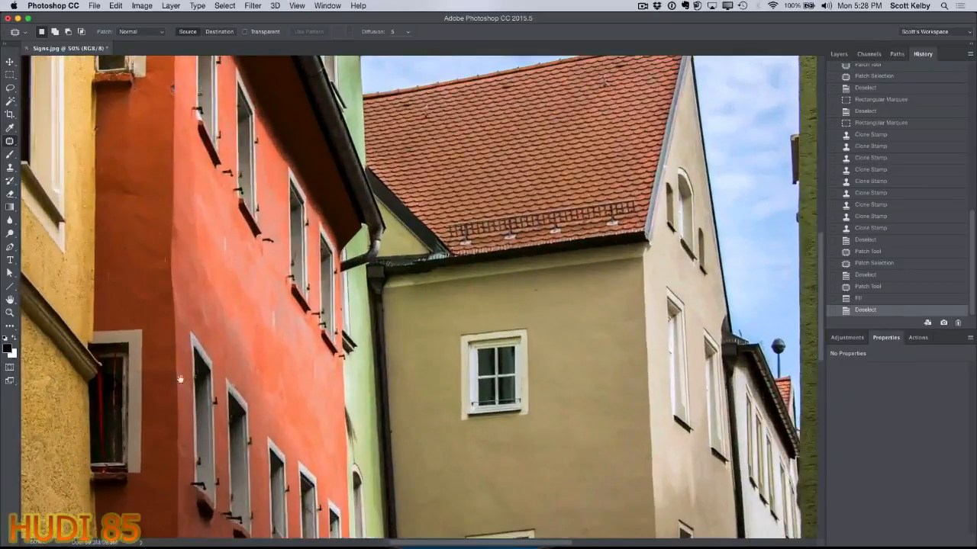
pyautogui.moveTo(181, 380); pyautogui.dragTo(556, 172)
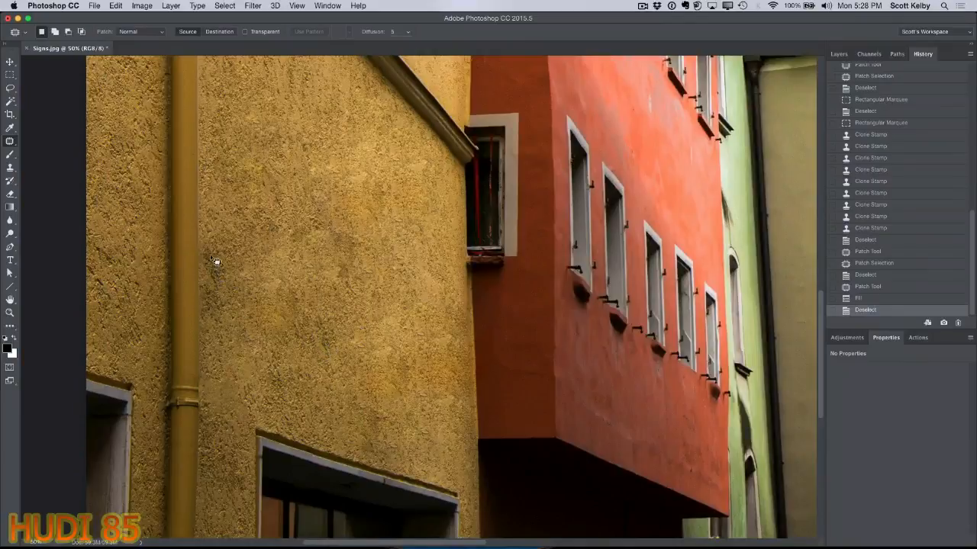
pyautogui.click(10, 167)
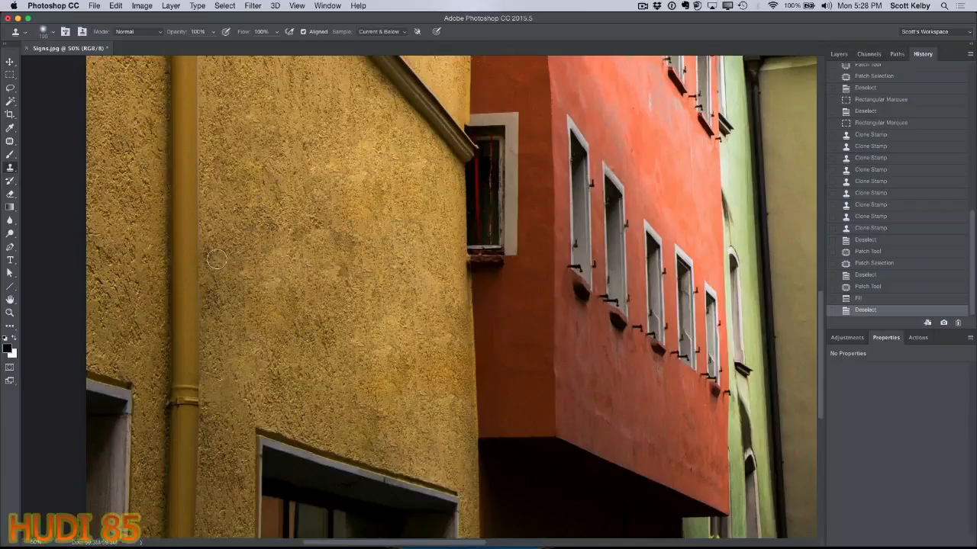
pyautogui.moveTo(214, 253); pyautogui.dragTo(221, 269)
pyautogui.press('super+z')
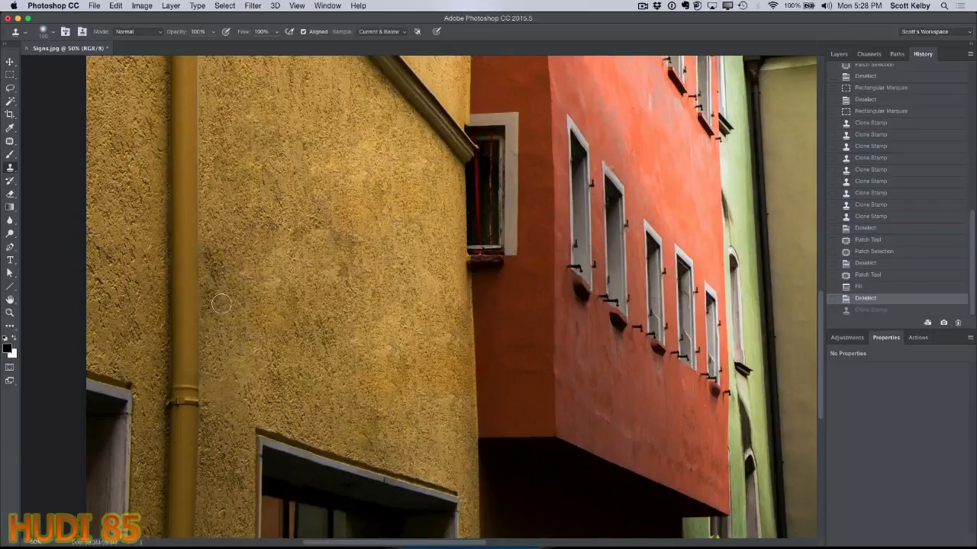
pyautogui.click(221, 305)
pyautogui.click(215, 269)
pyautogui.click(219, 294)
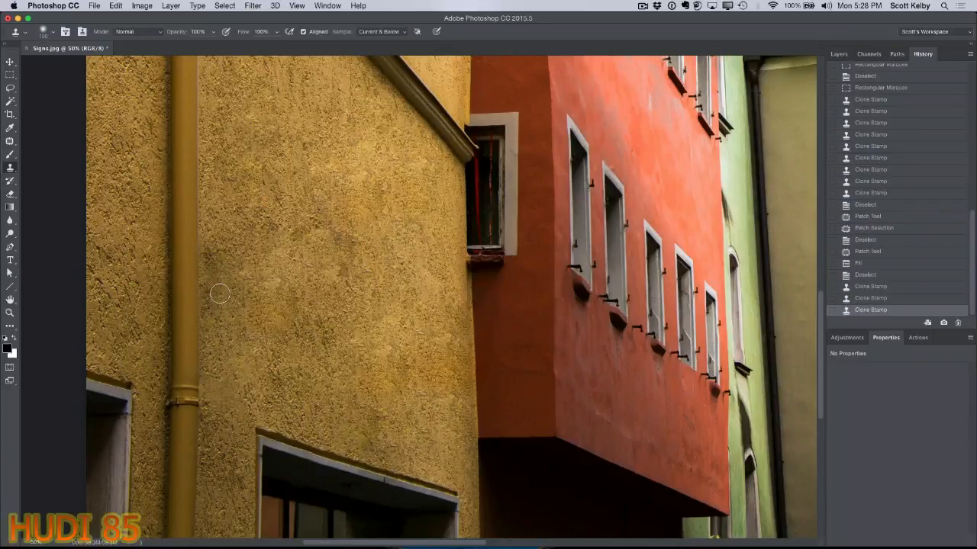
pyautogui.click(219, 293)
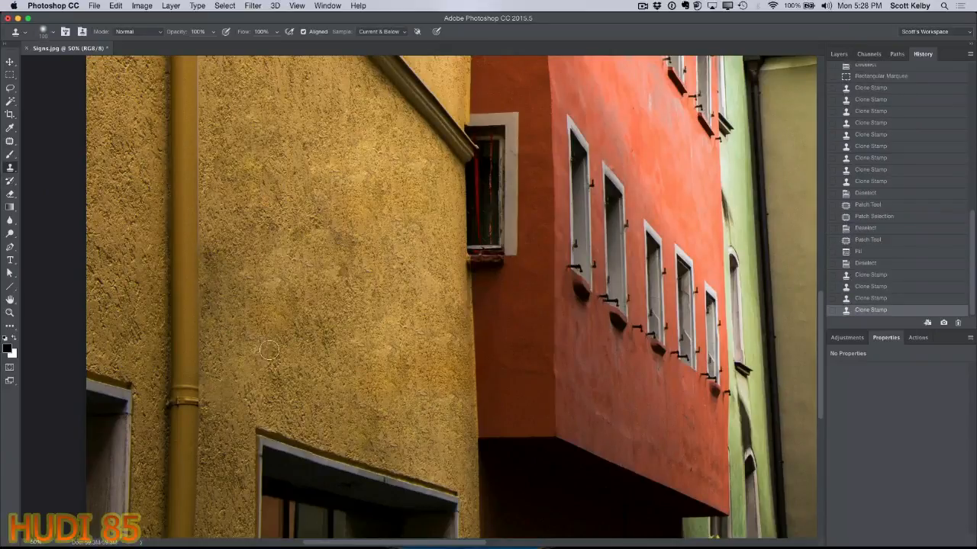
pyautogui.click(211, 254)
pyautogui.click(212, 258)
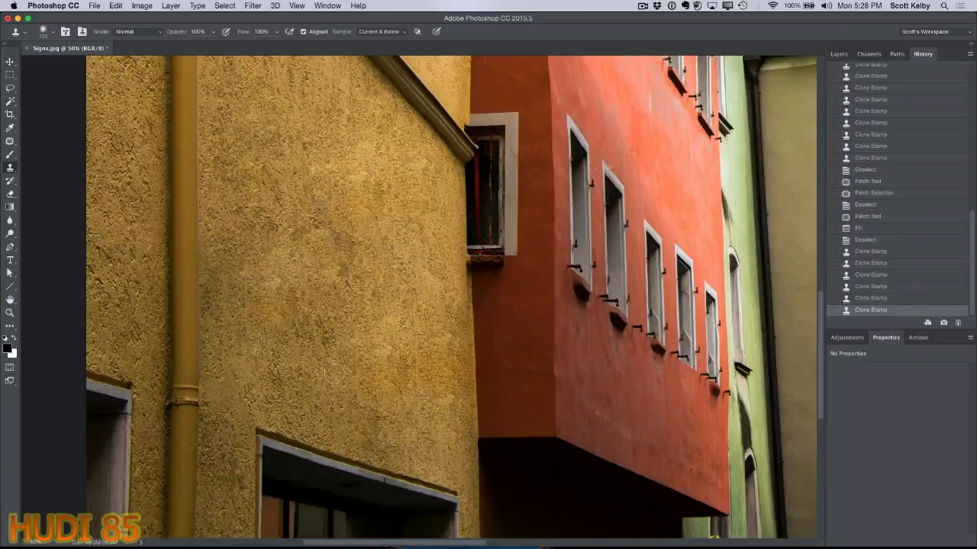
# Step: Clone over the remaining uneven spots in the middle of the yellow wall to break up repeated texture
pyautogui.click(352, 340)
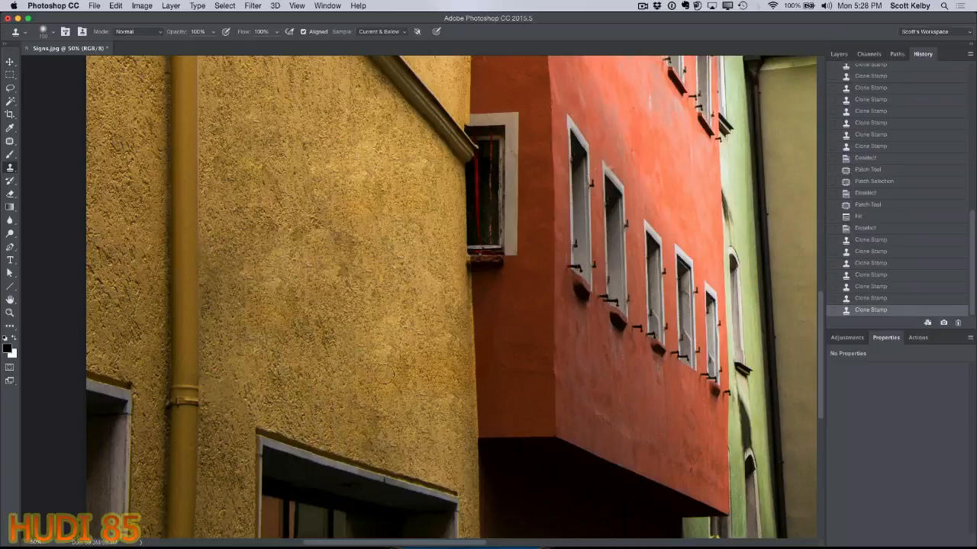
pyautogui.click(382, 349)
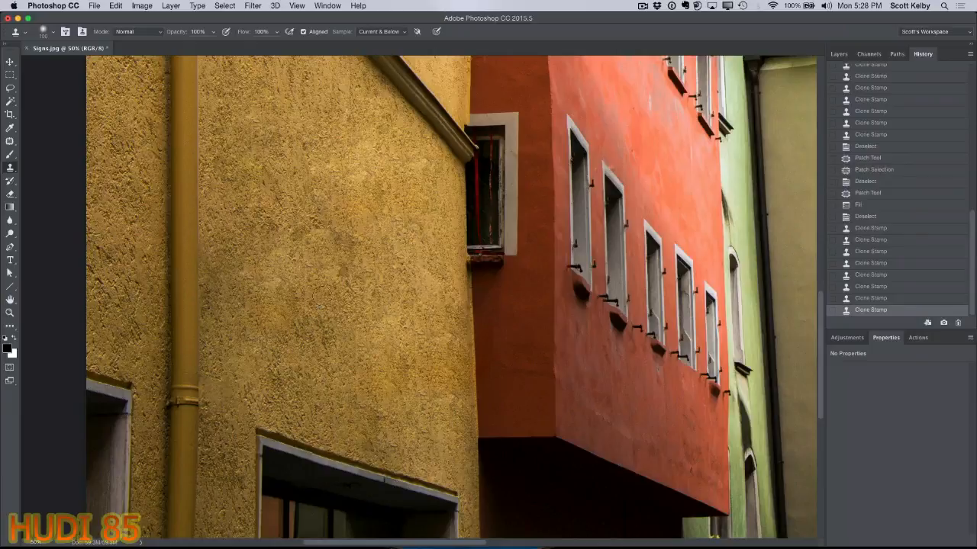
pyautogui.click(328, 280)
pyautogui.click(256, 299)
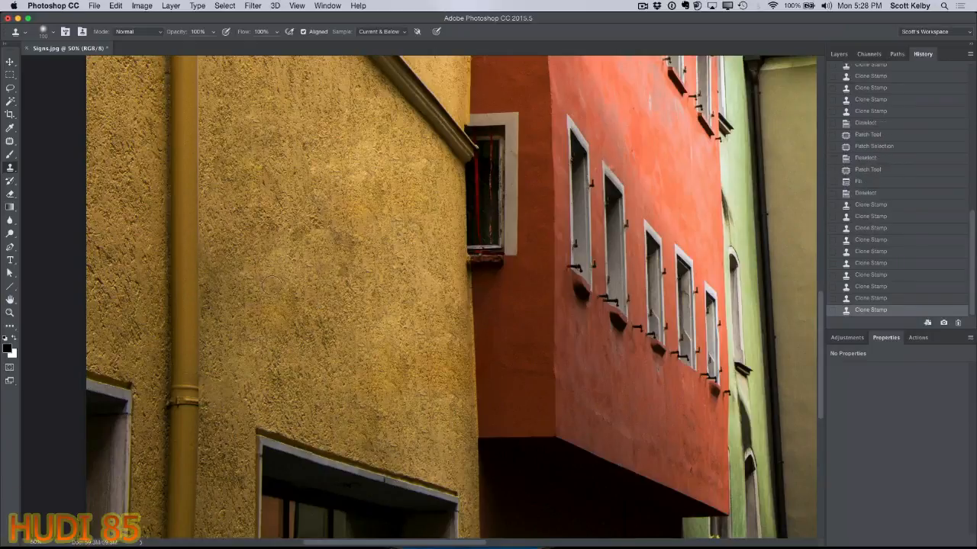
pyautogui.click(264, 264)
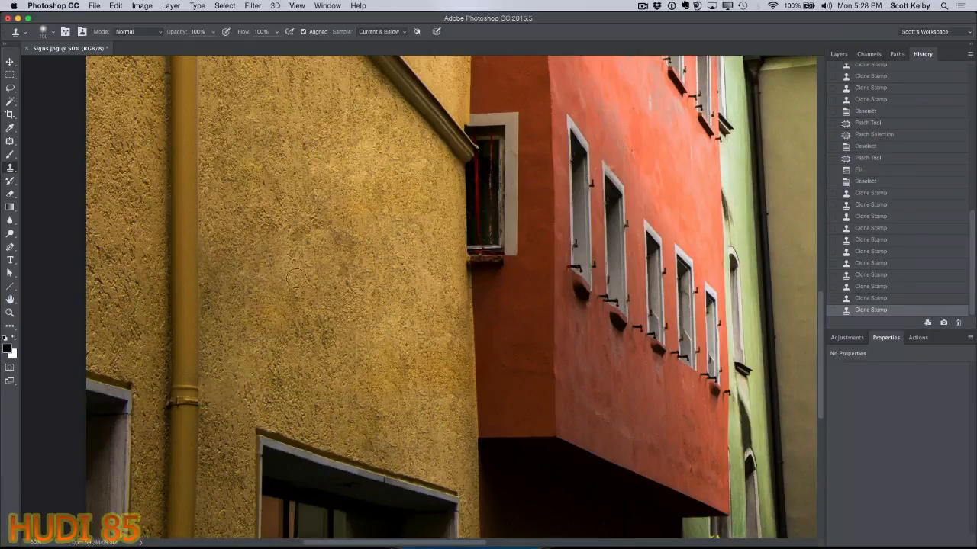
# Step: Patch the blotchy area of the yellow wall beneath the sloping ledge with texture from lower on the wall
pyautogui.click(10, 143)
pyautogui.moveTo(349, 185)
pyautogui.mouseDown()
pyautogui.moveTo(309, 187)
pyautogui.moveTo(308, 163)
pyautogui.moveTo(336, 140)
pyautogui.moveTo(376, 135)
pyautogui.moveTo(373, 184)
pyautogui.mouseUp()
pyautogui.moveTo(352, 179); pyautogui.dragTo(292, 298)
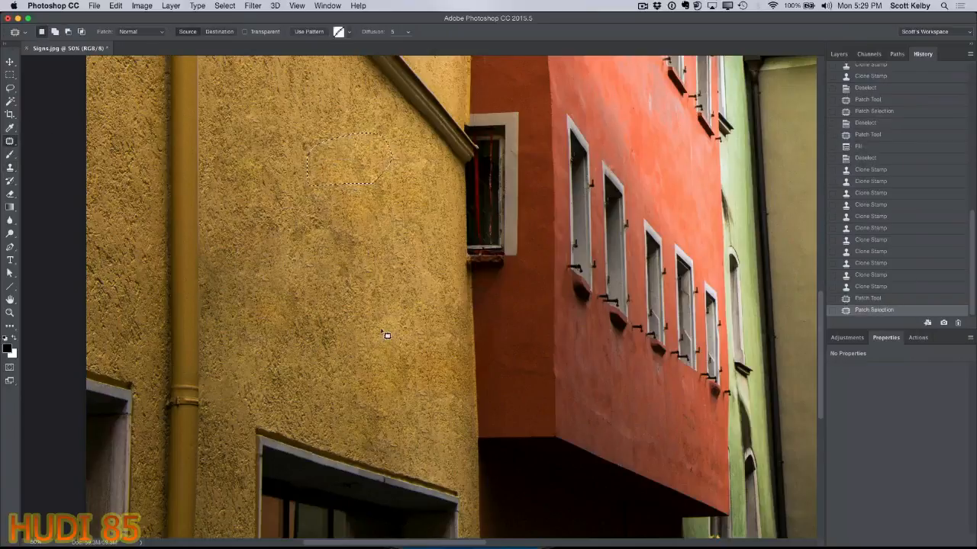
pyautogui.press('super+d')
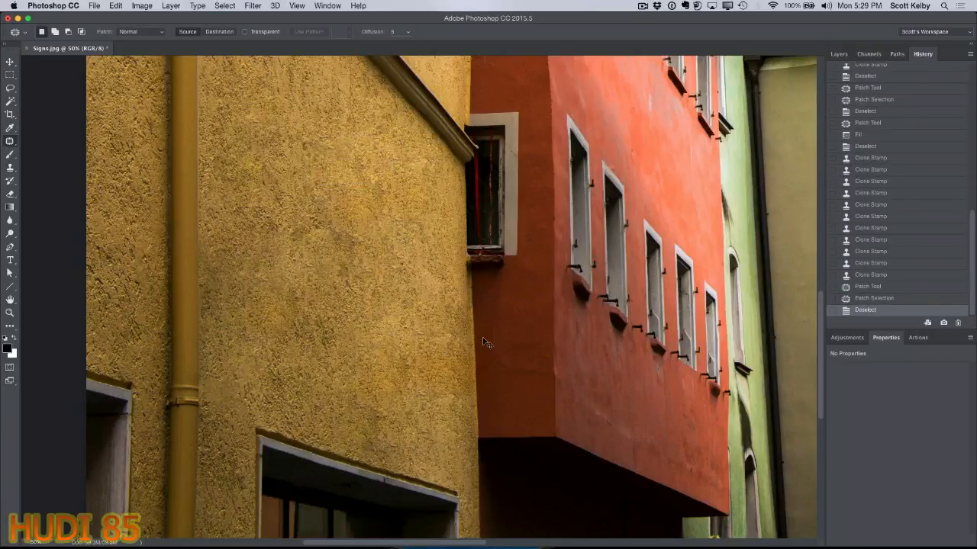